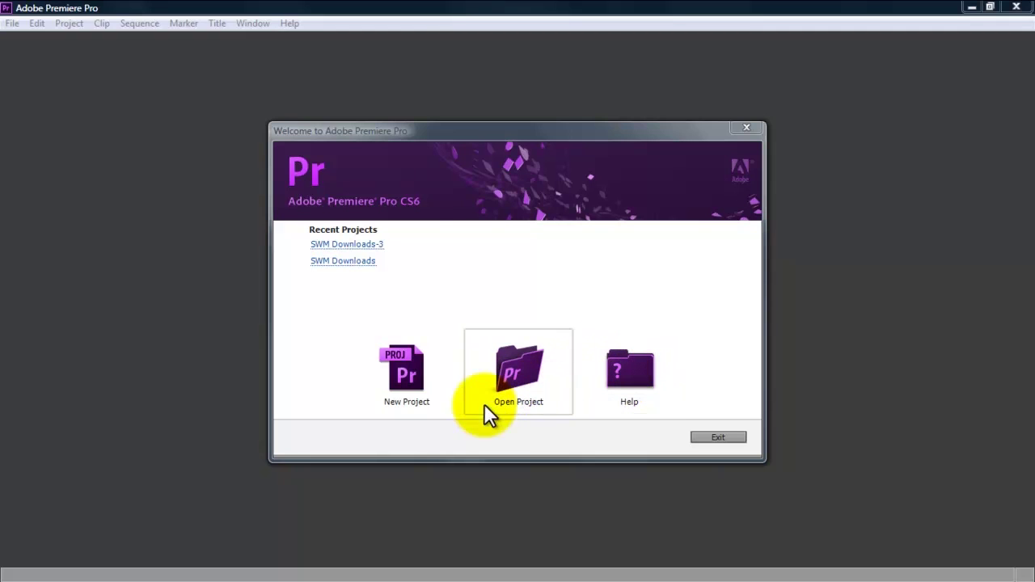
Start a new project from the Premiere Pro CS6 Welcome screen.
{"action": "left_click", "coordinate": [408, 380]}
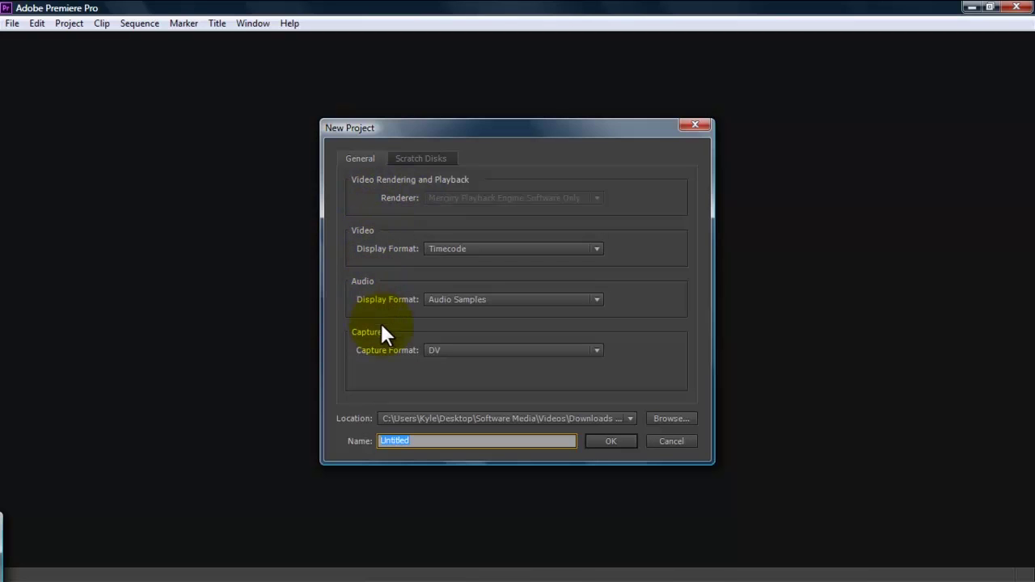
{"action": "left_click", "coordinate": [447, 248]}
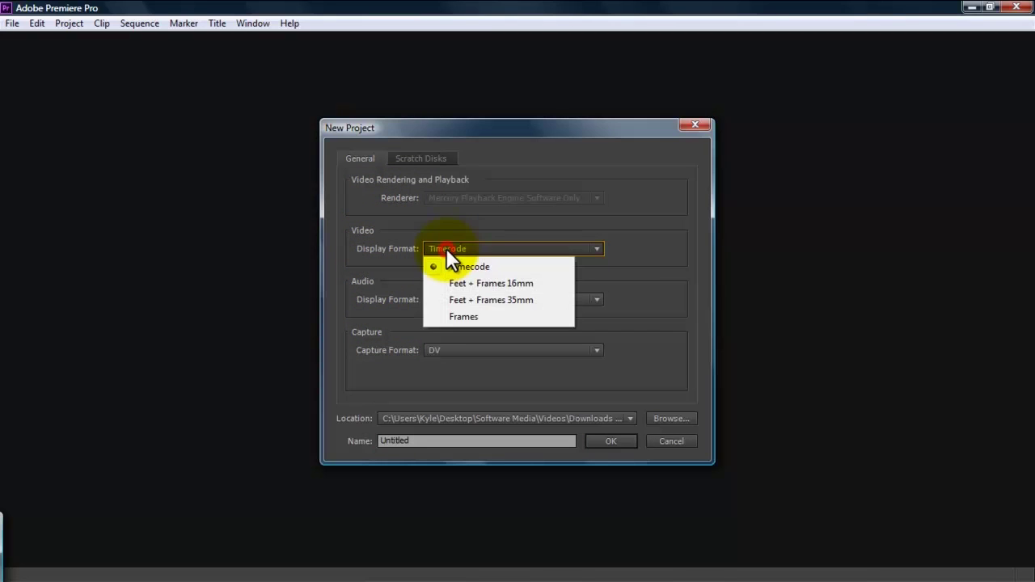
{"action": "left_click", "coordinate": [453, 268]}
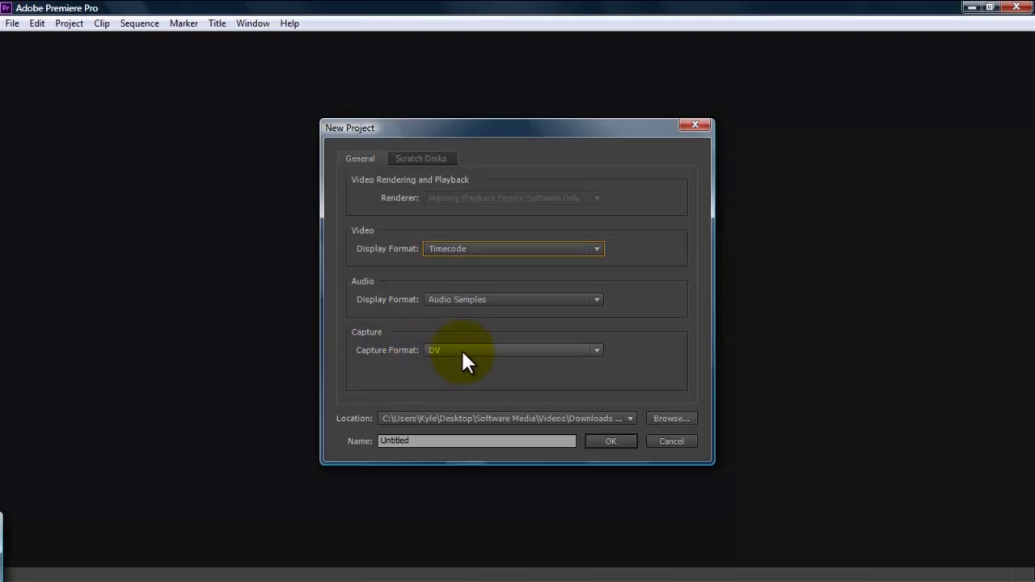
{"action": "left_click", "coordinate": [467, 350]}
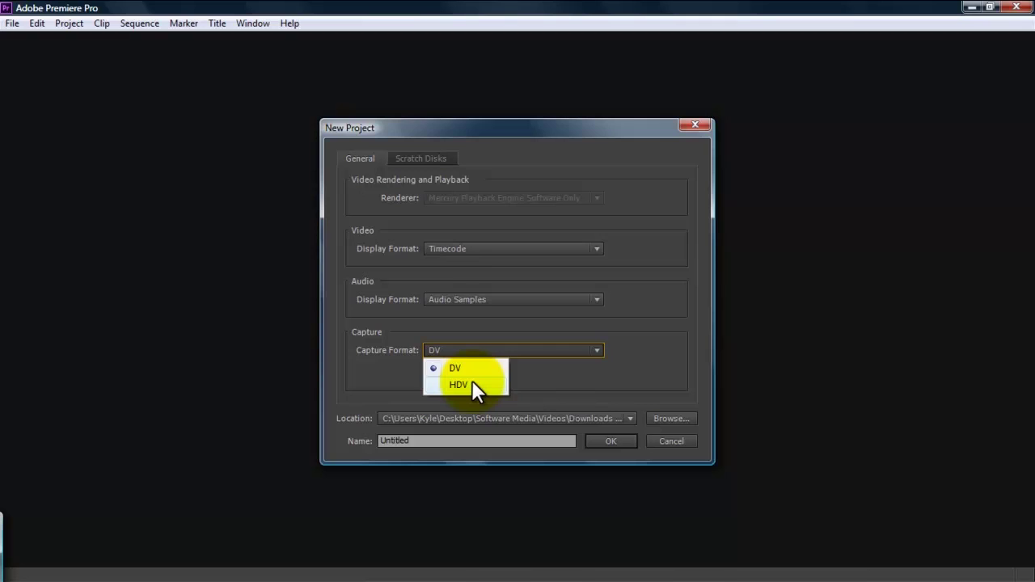
{"action": "left_click", "coordinate": [566, 370]}
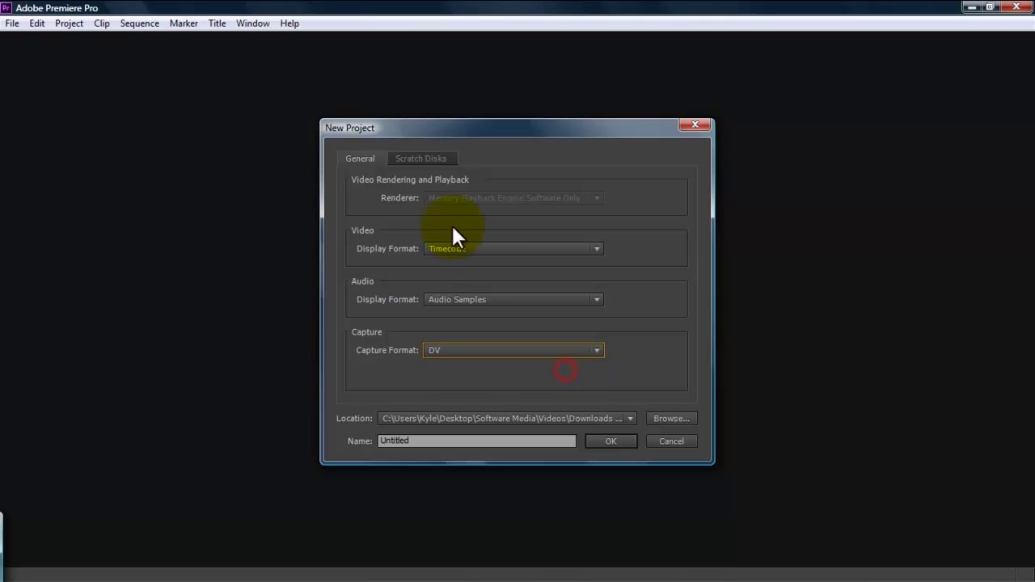
Review the scratch disk settings, then create the project named 'Premiere Pro Tutorial'.
{"action": "left_click", "coordinate": [420, 155]}
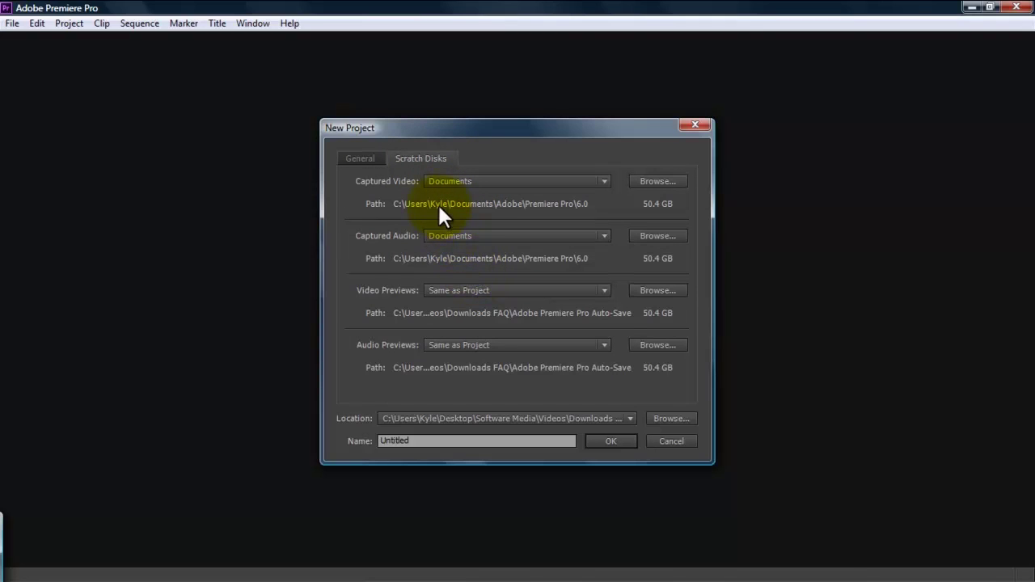
{"action": "left_click", "coordinate": [367, 157]}
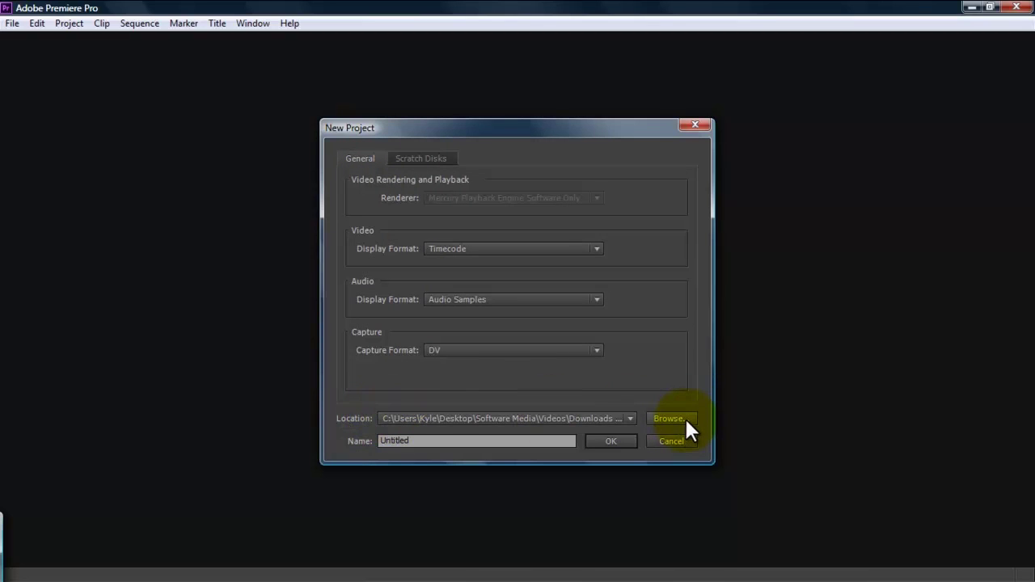
{"action": "left_click", "coordinate": [513, 440]}
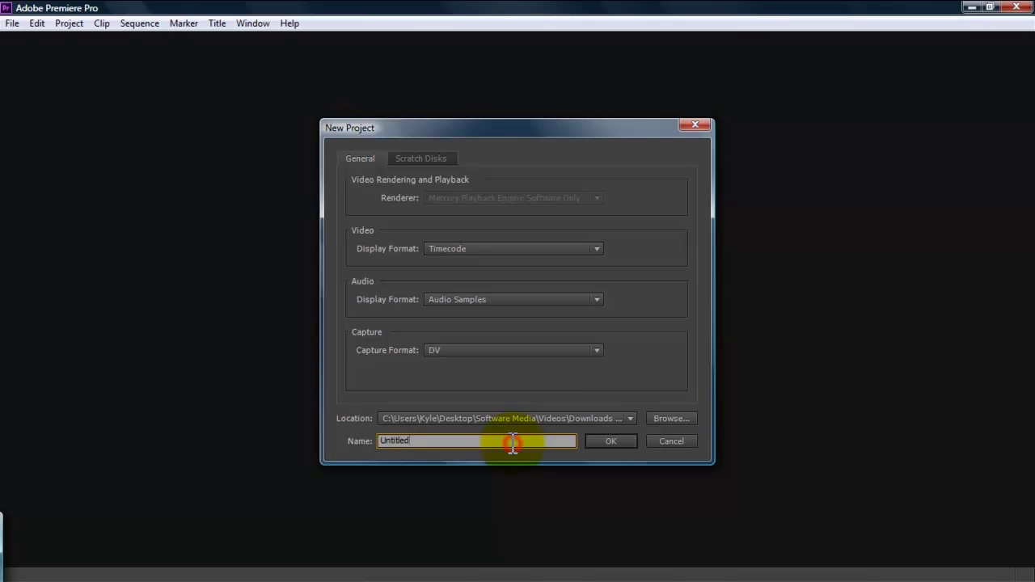
{"action": "double_click", "coordinate": [512, 440]}
{"action": "type", "text": "Premiere Pro Tutorial"}
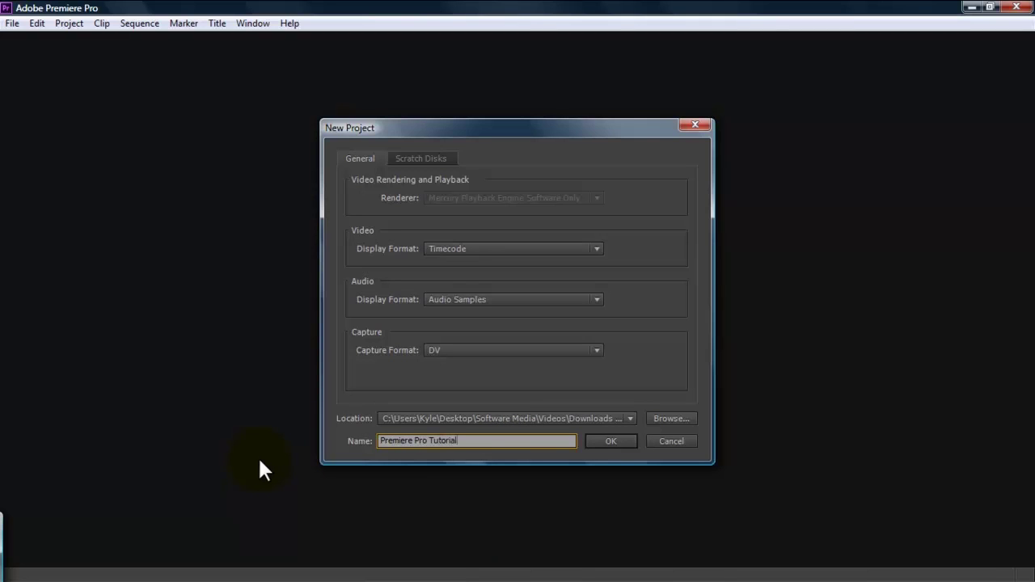
{"action": "key", "text": "Return"}
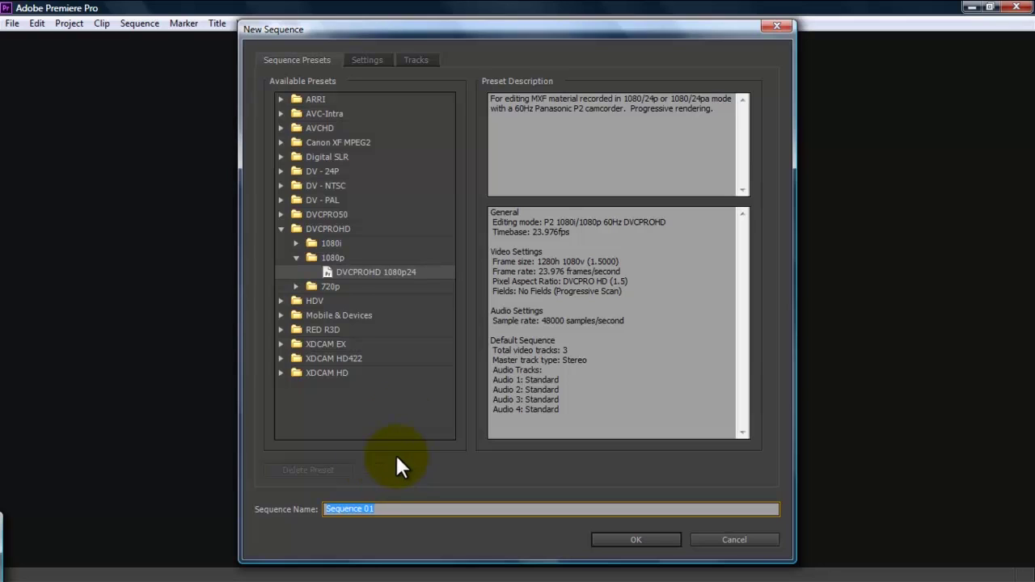
{"action": "left_click", "coordinate": [279, 243]}
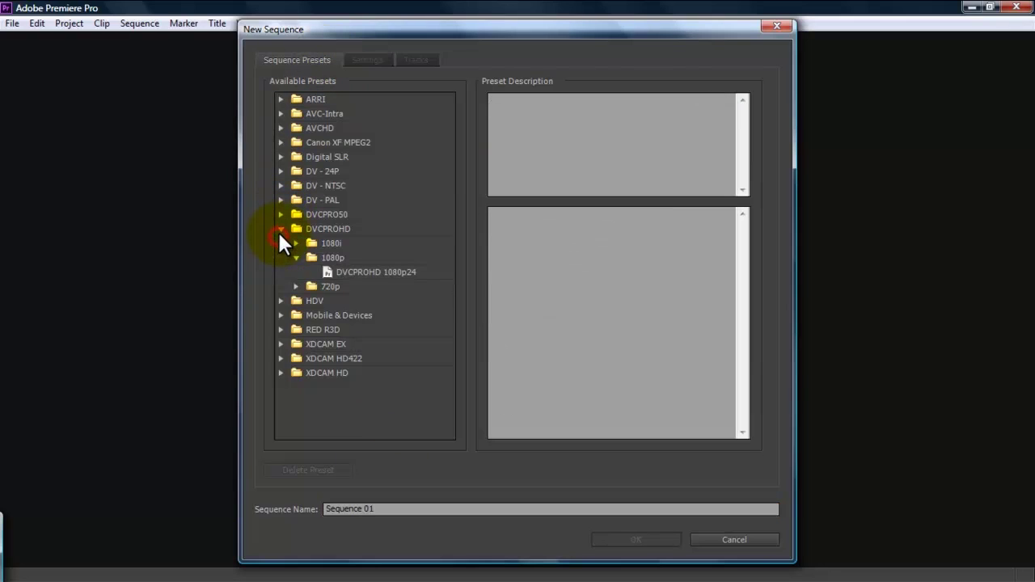
{"action": "left_click", "coordinate": [279, 233]}
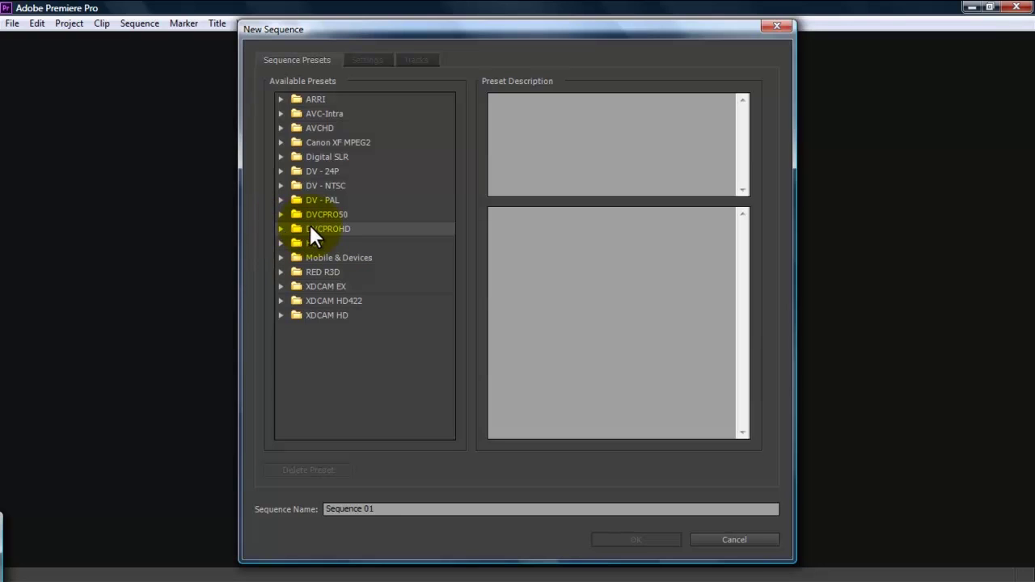
{"action": "left_click", "coordinate": [281, 229]}
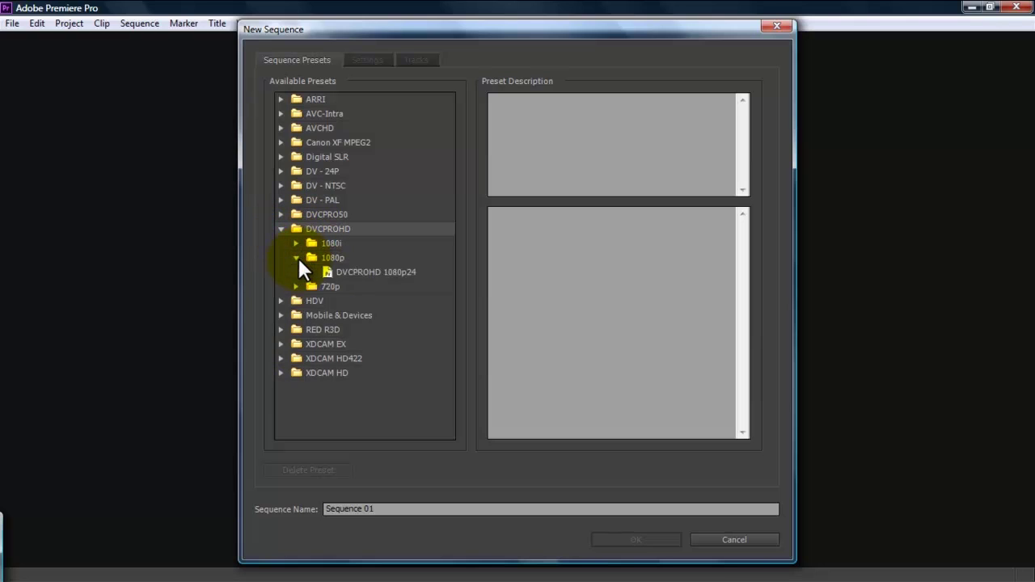
{"action": "left_click", "coordinate": [396, 272]}
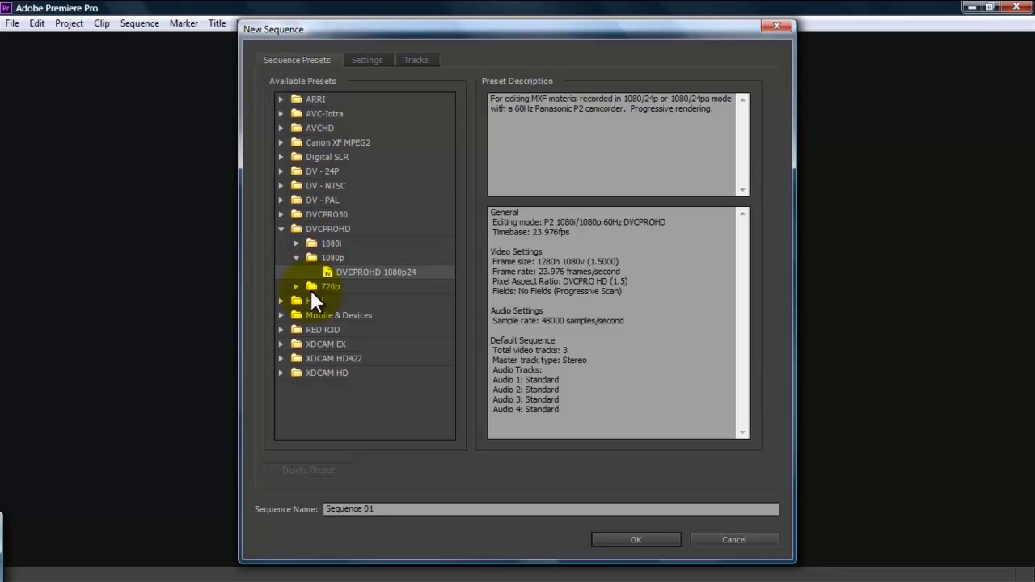
{"action": "left_click", "coordinate": [371, 58]}
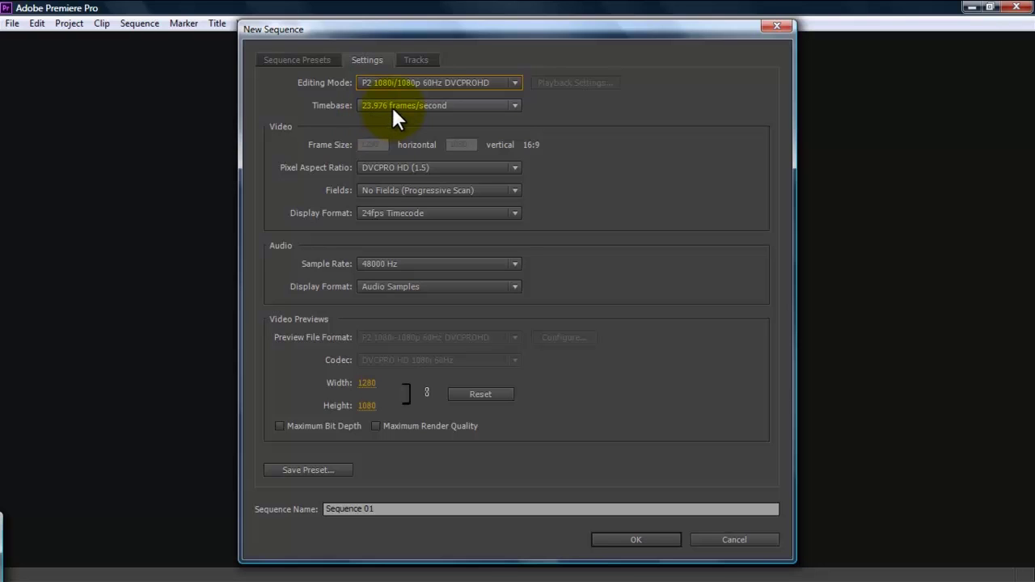
Create Sequence 01 from the DVCPROHD 1080p24 sequence preset.
{"action": "left_click", "coordinate": [321, 58]}
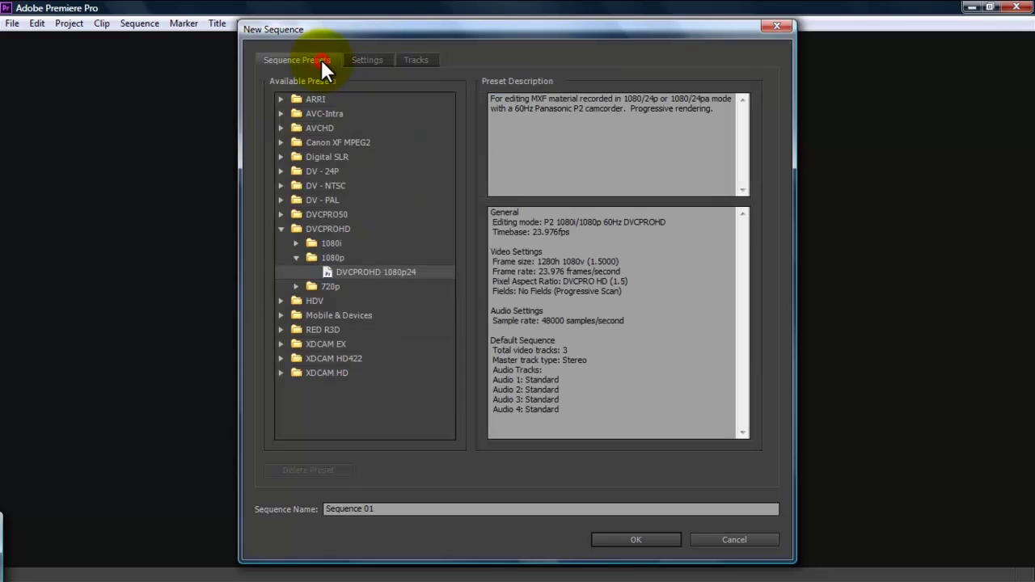
{"action": "left_click", "coordinate": [349, 273]}
{"action": "double_click", "coordinate": [349, 274]}
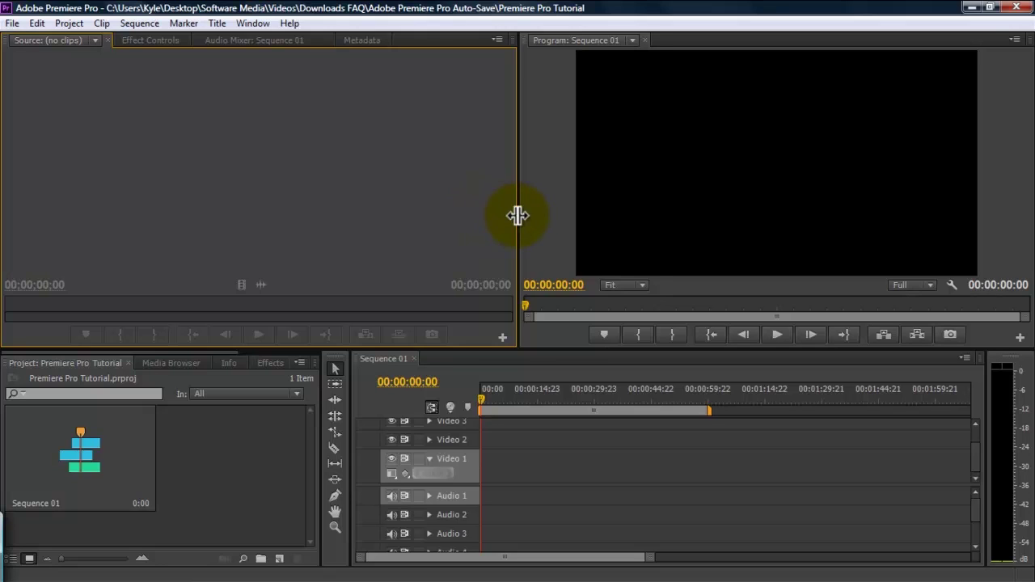
{"action": "mouse_move", "coordinate": [517, 215]}
{"action": "left_mouse_down"}
{"action": "mouse_move", "coordinate": [490, 215]}
{"action": "mouse_move", "coordinate": [505, 216]}
{"action": "left_mouse_up"}
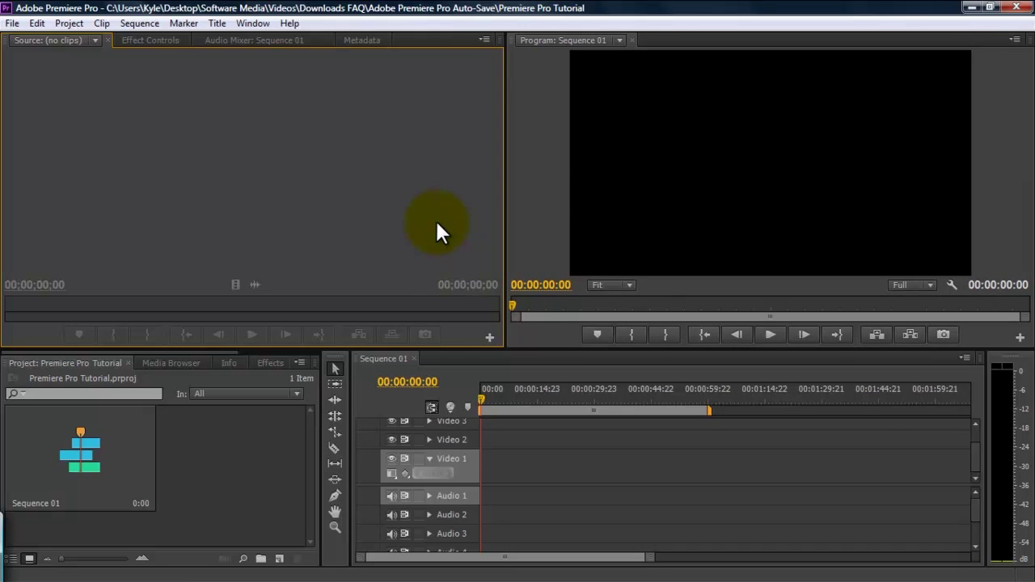
{"action": "left_click", "coordinate": [247, 23]}
{"action": "mouse_move", "coordinate": [284, 40]}
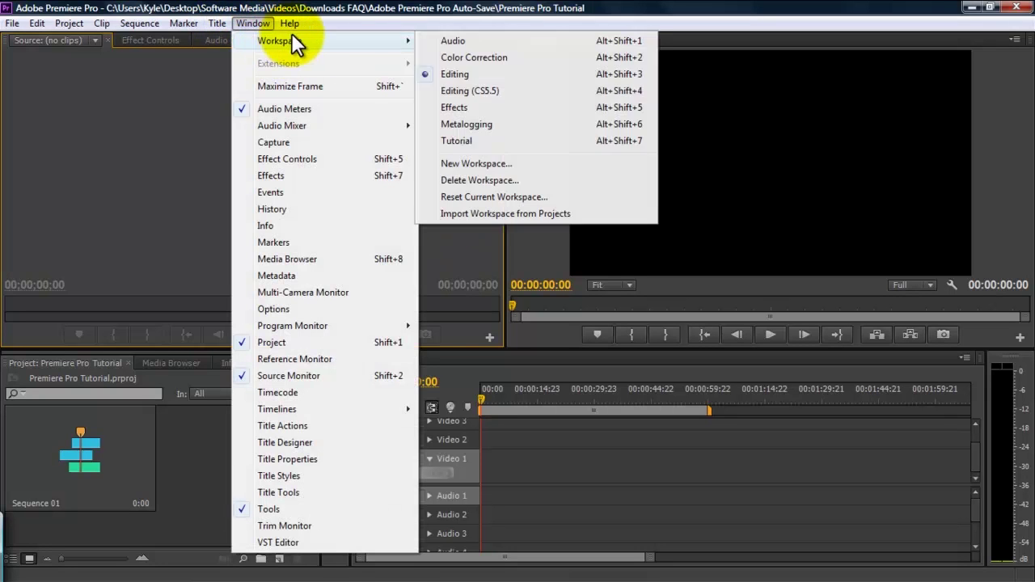
{"action": "left_click", "coordinate": [469, 87]}
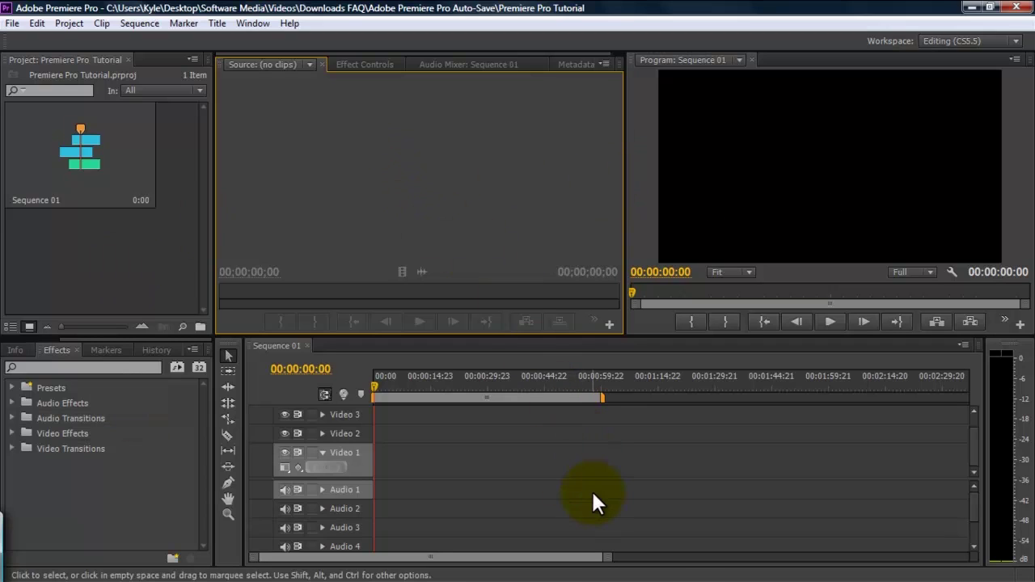
{"action": "left_click", "coordinate": [254, 24]}
{"action": "mouse_move", "coordinate": [256, 44]}
{"action": "left_click", "coordinate": [466, 74]}
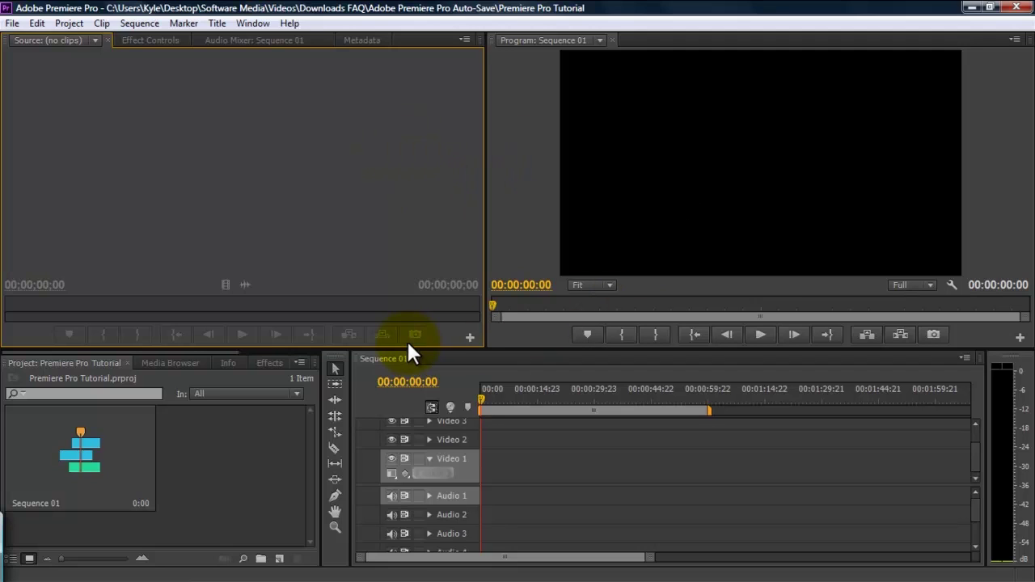
{"action": "left_click", "coordinate": [554, 453]}
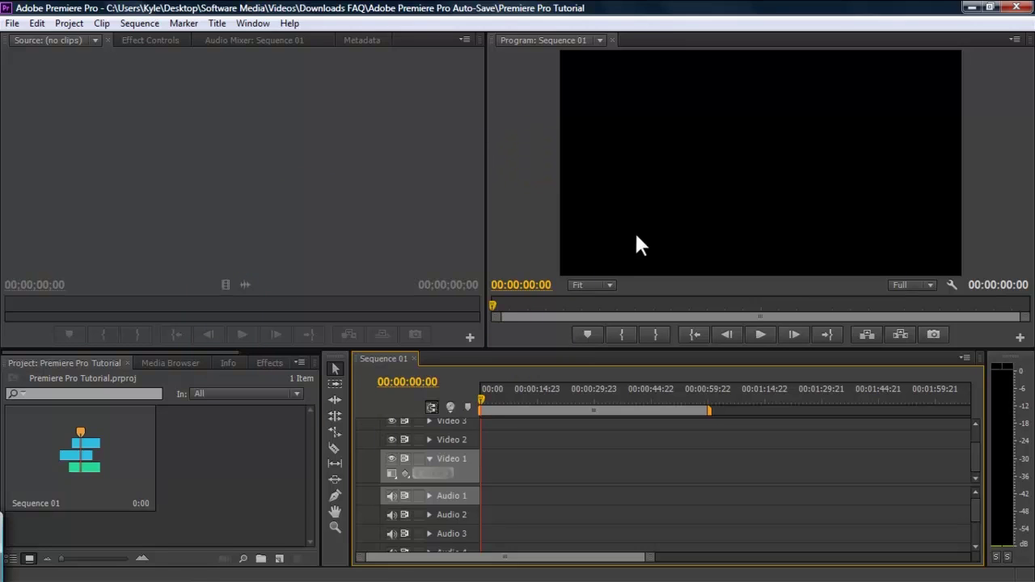
Cycle the upper-left panel group through Effect Controls, Audio Mixer and Metadata.
{"action": "left_click", "coordinate": [419, 305]}
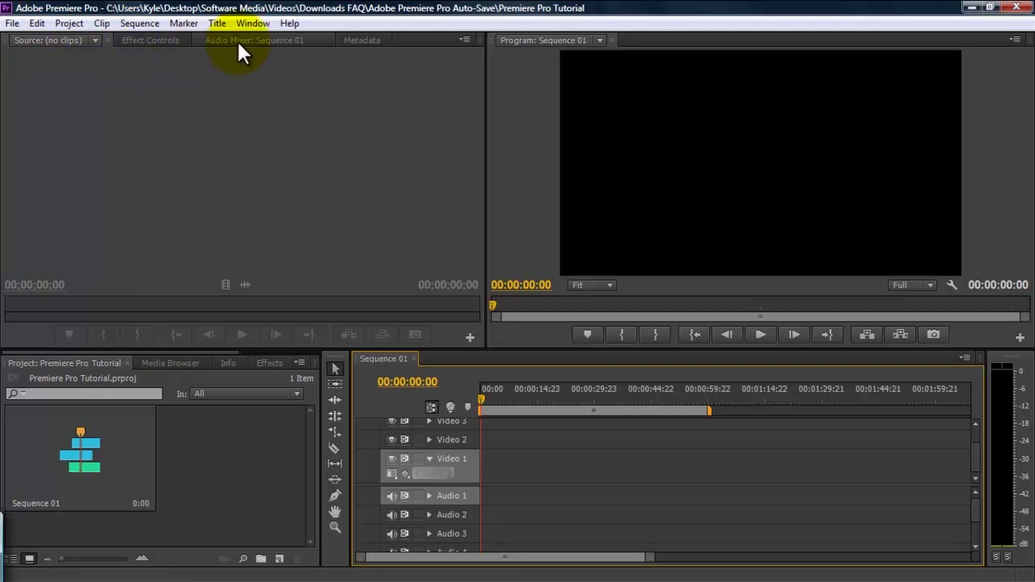
{"action": "left_click", "coordinate": [154, 40]}
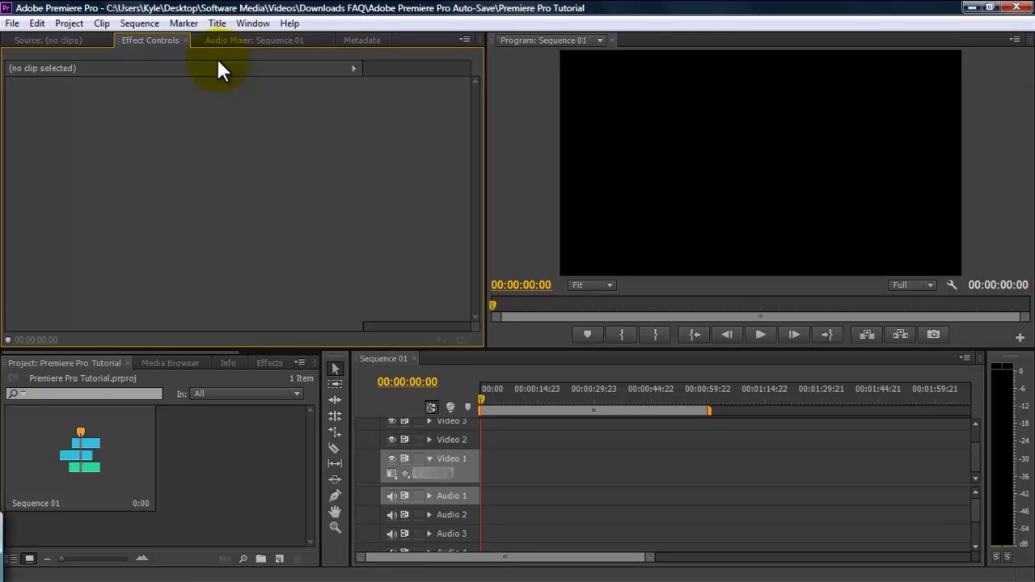
{"action": "left_click", "coordinate": [255, 39]}
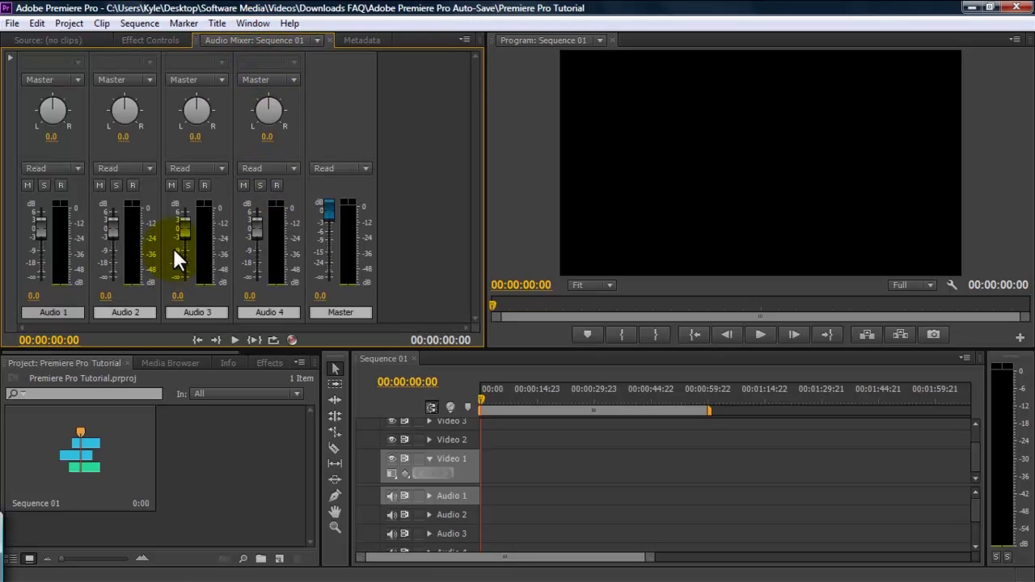
{"action": "left_click", "coordinate": [361, 40]}
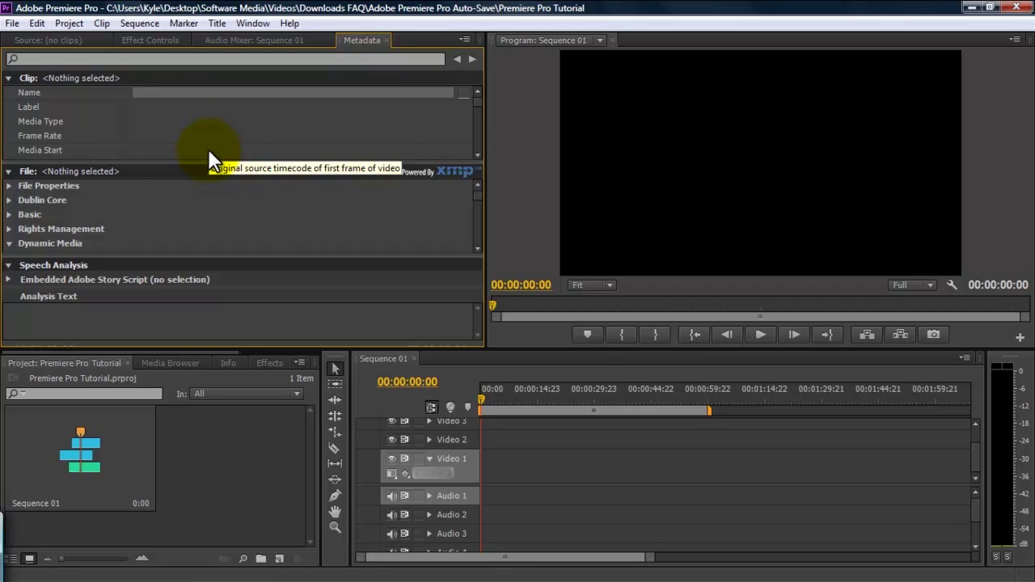
{"action": "left_click", "coordinate": [74, 39]}
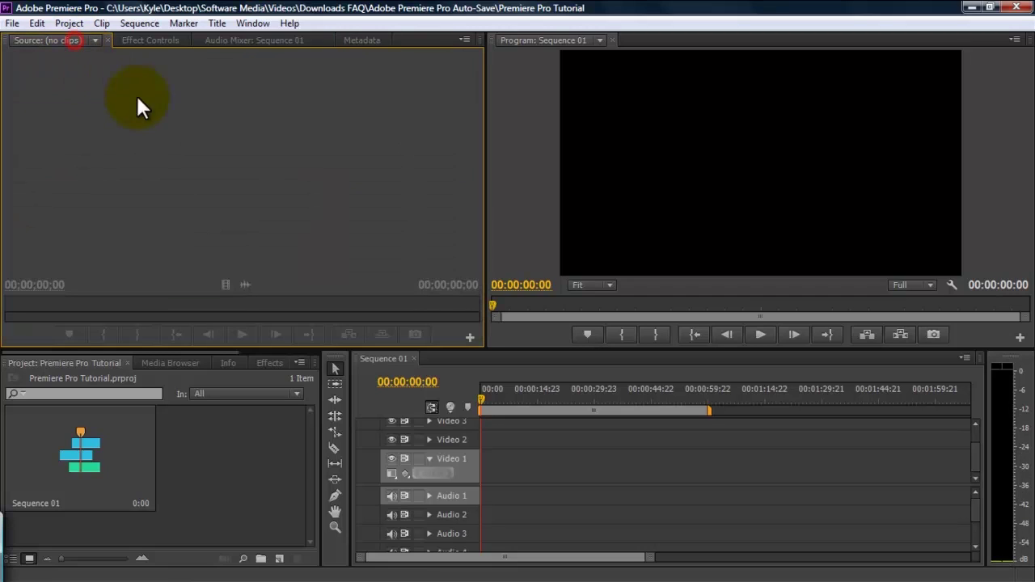
{"action": "left_click", "coordinate": [171, 361]}
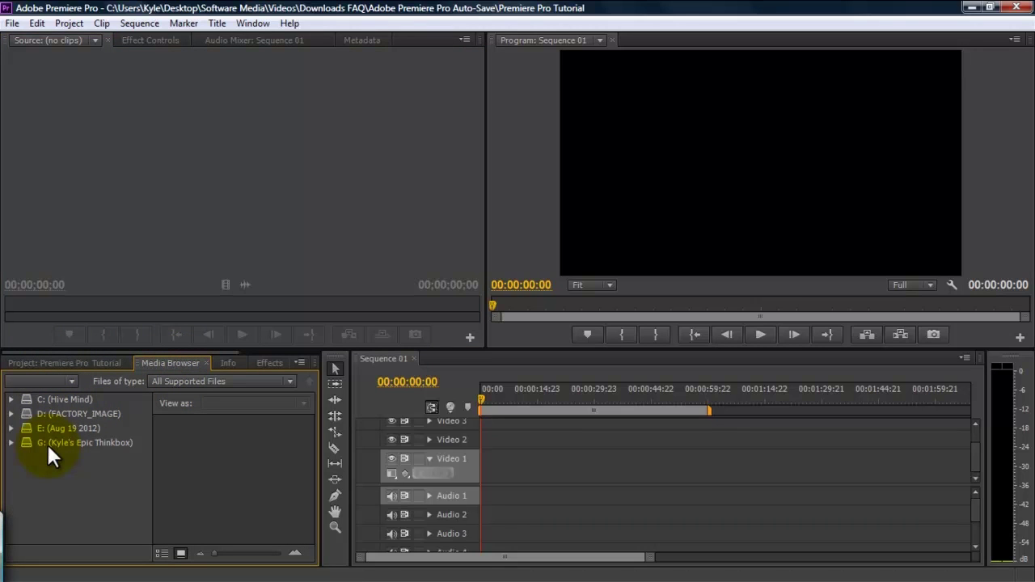
{"action": "left_click", "coordinate": [225, 362]}
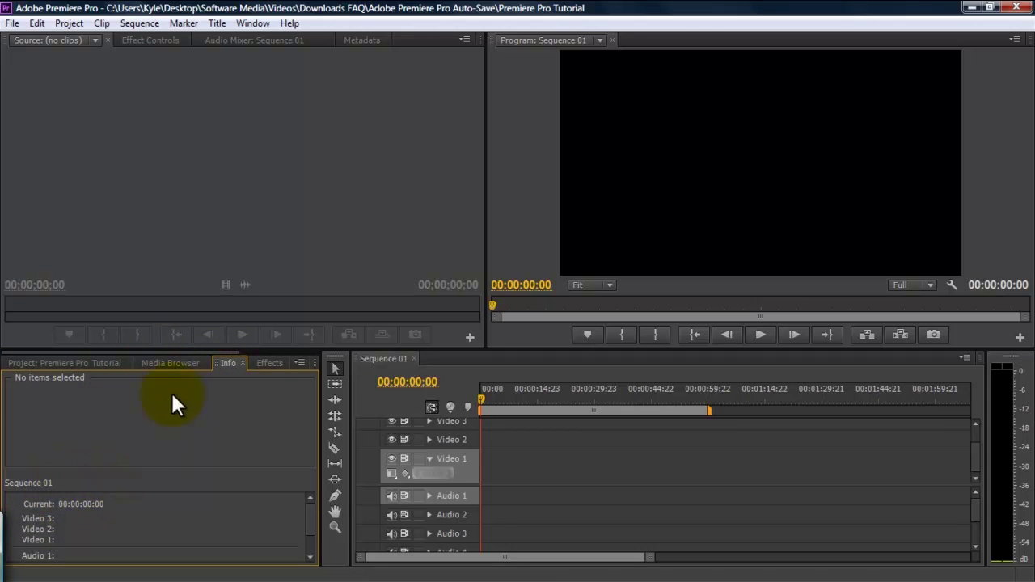
{"action": "left_click", "coordinate": [256, 364]}
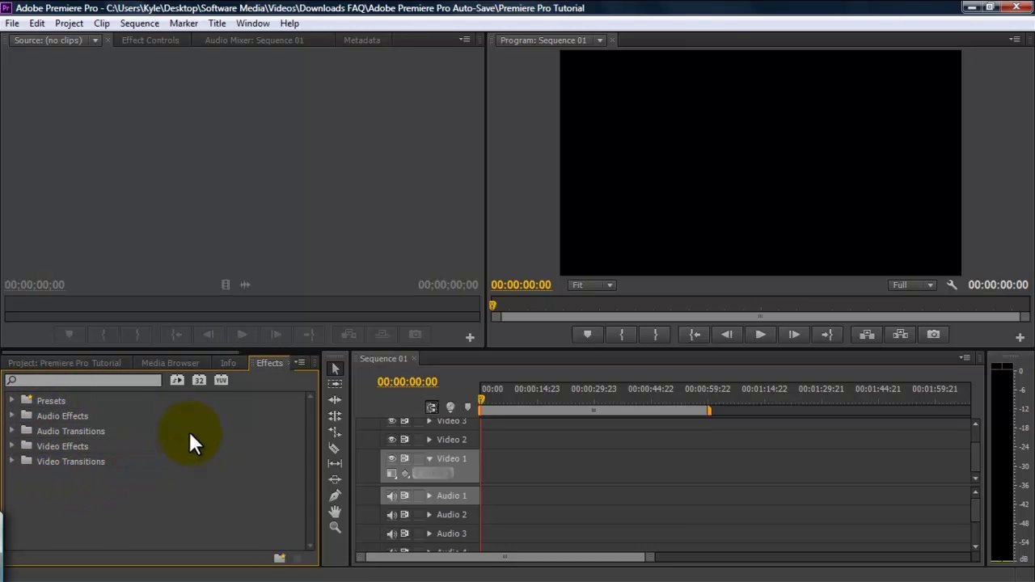
{"action": "left_click", "coordinate": [59, 363]}
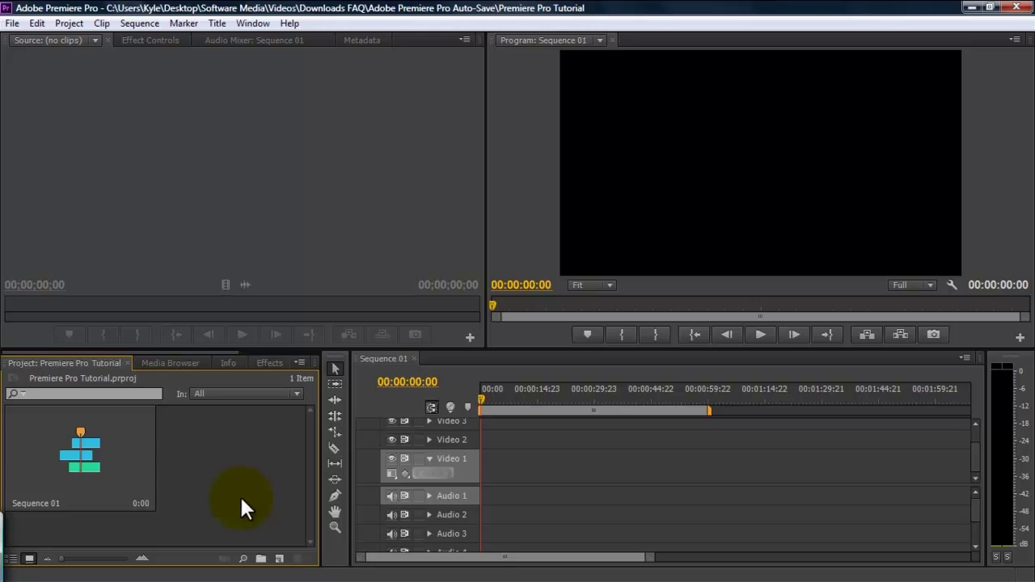
{"action": "right_click", "coordinate": [210, 443]}
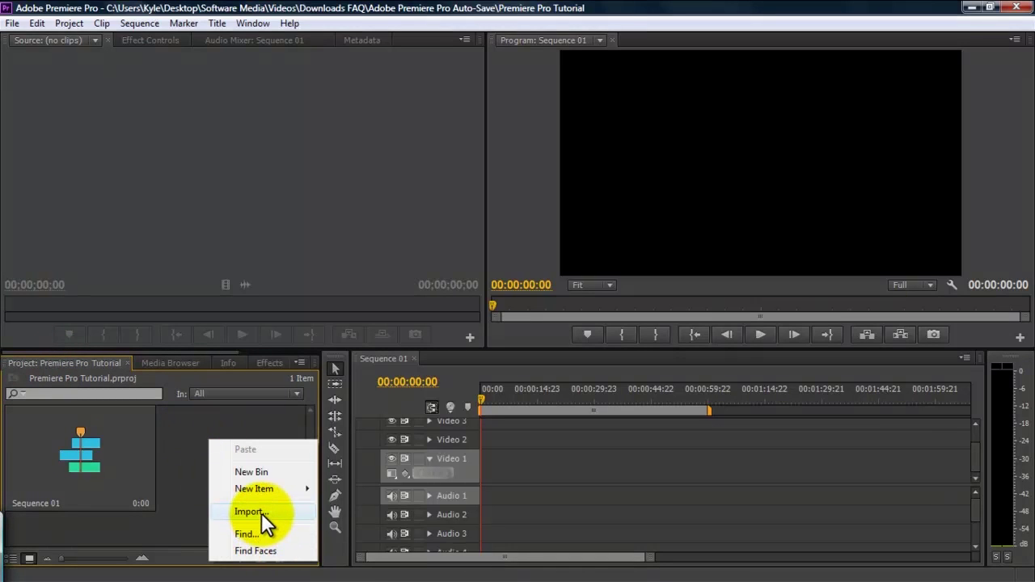
In Media Browser, filter to P2 Movie files, go to the Home Directory, and view as file directory.
{"action": "left_click", "coordinate": [164, 362]}
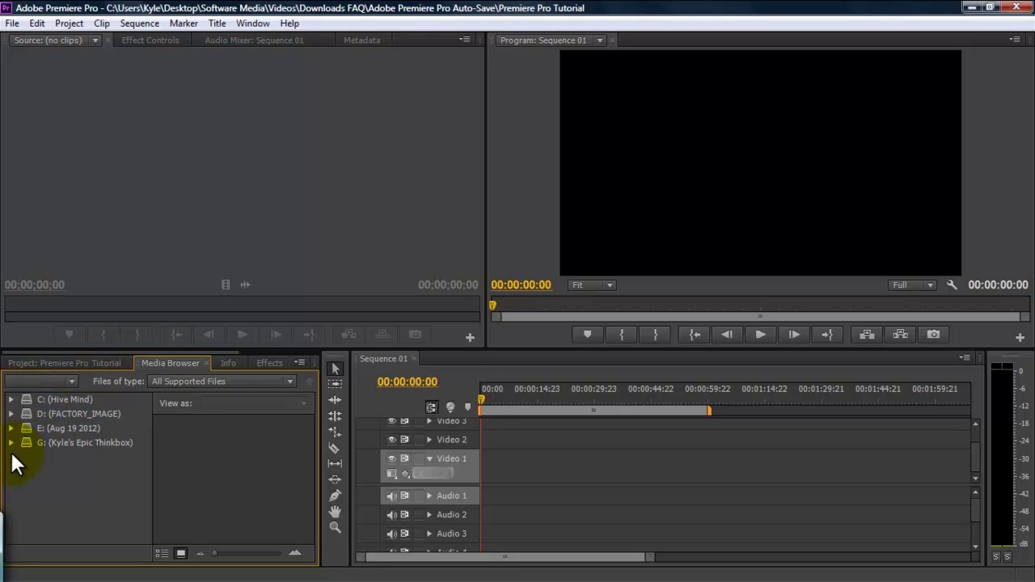
{"action": "left_click", "coordinate": [241, 380]}
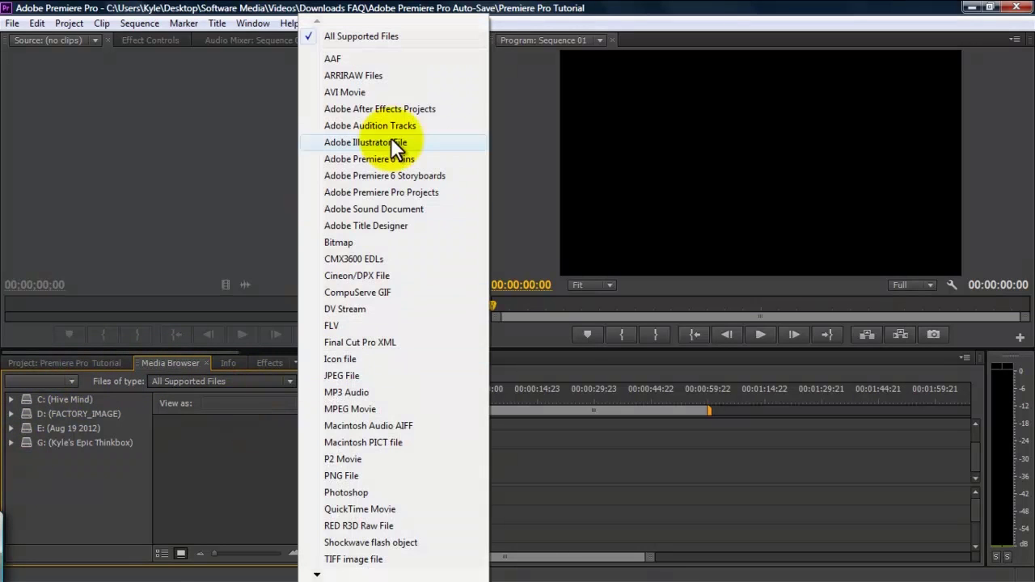
{"action": "left_click", "coordinate": [345, 458]}
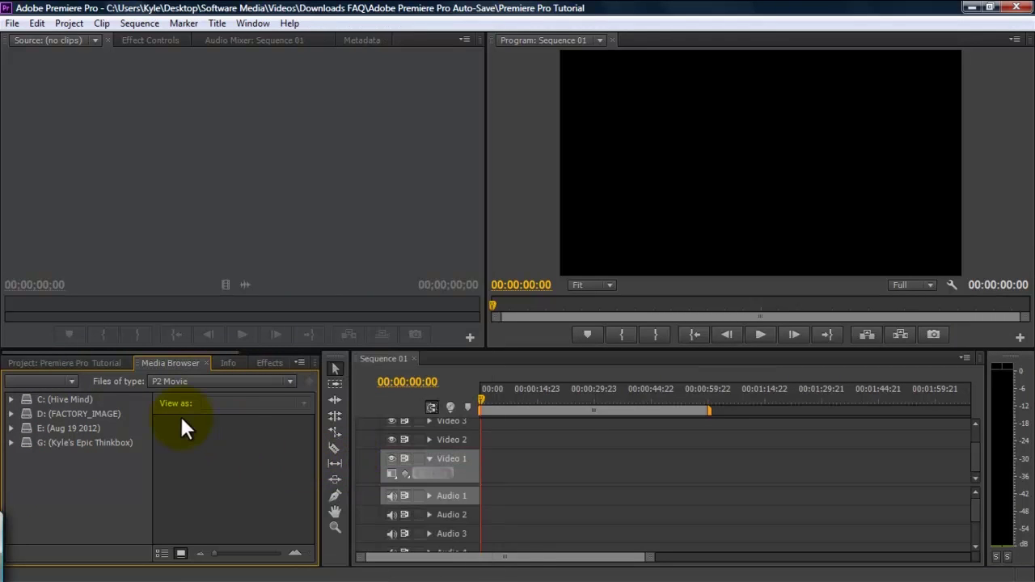
{"action": "left_click", "coordinate": [12, 399]}
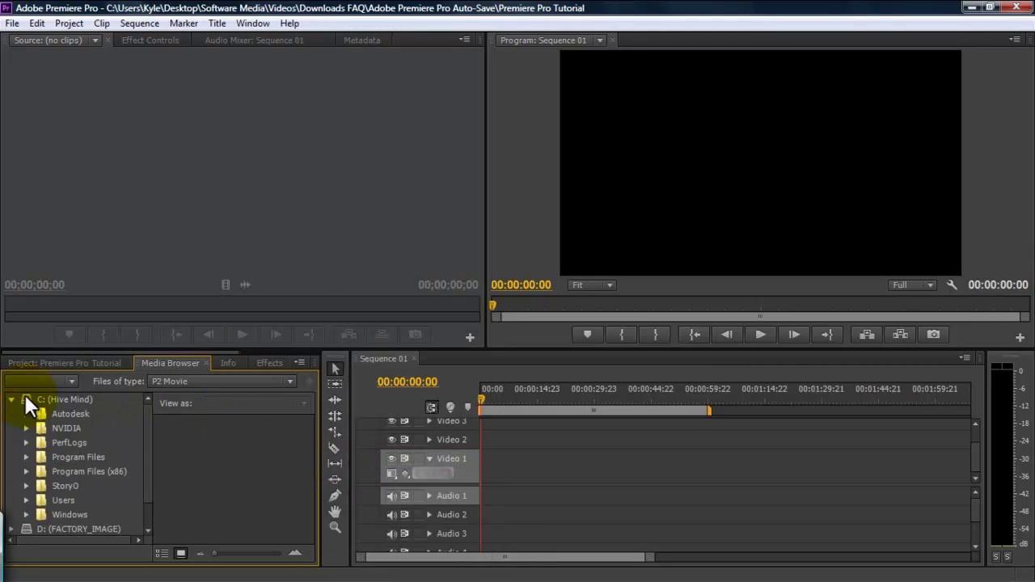
{"action": "left_click", "coordinate": [36, 381]}
{"action": "left_click", "coordinate": [55, 399]}
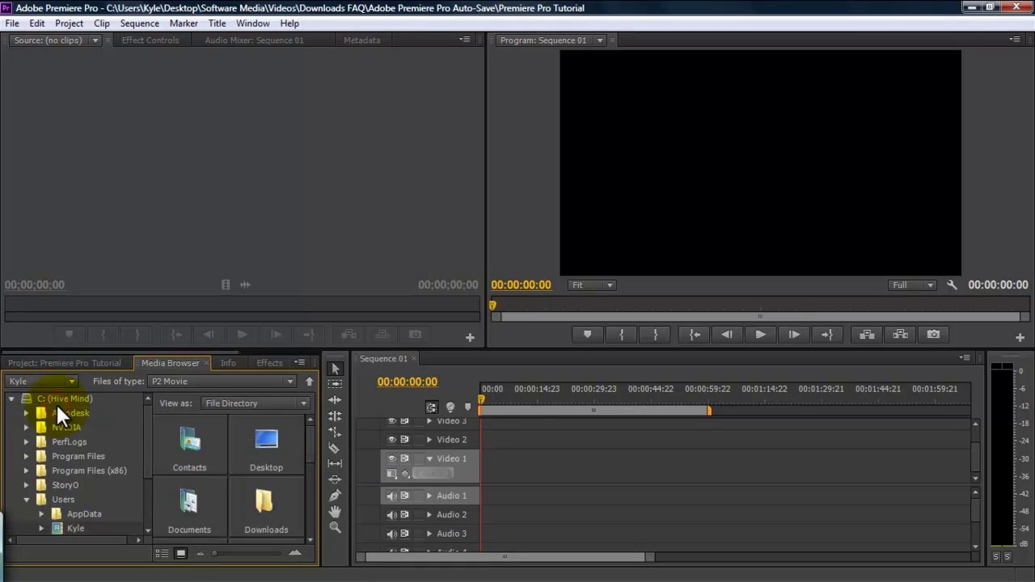
{"action": "left_click", "coordinate": [271, 403]}
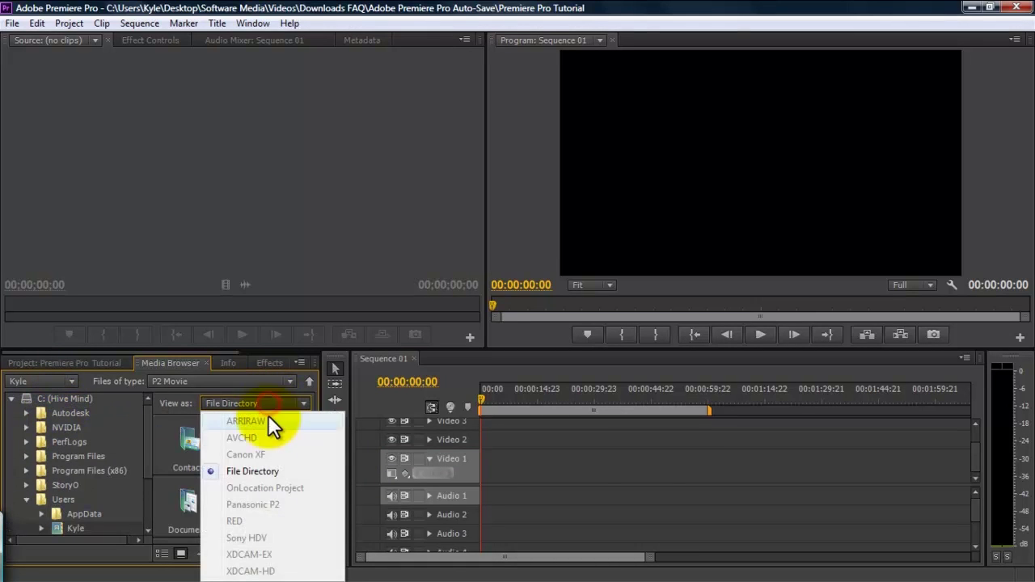
{"action": "left_click", "coordinate": [266, 469]}
Navigate Desktop > Video > Idaho Falls into the P2 card folder.
{"action": "mouse_move", "coordinate": [317, 439]}
{"action": "left_mouse_down"}
{"action": "mouse_move", "coordinate": [315, 511]}
{"action": "mouse_move", "coordinate": [317, 448]}
{"action": "left_mouse_up"}
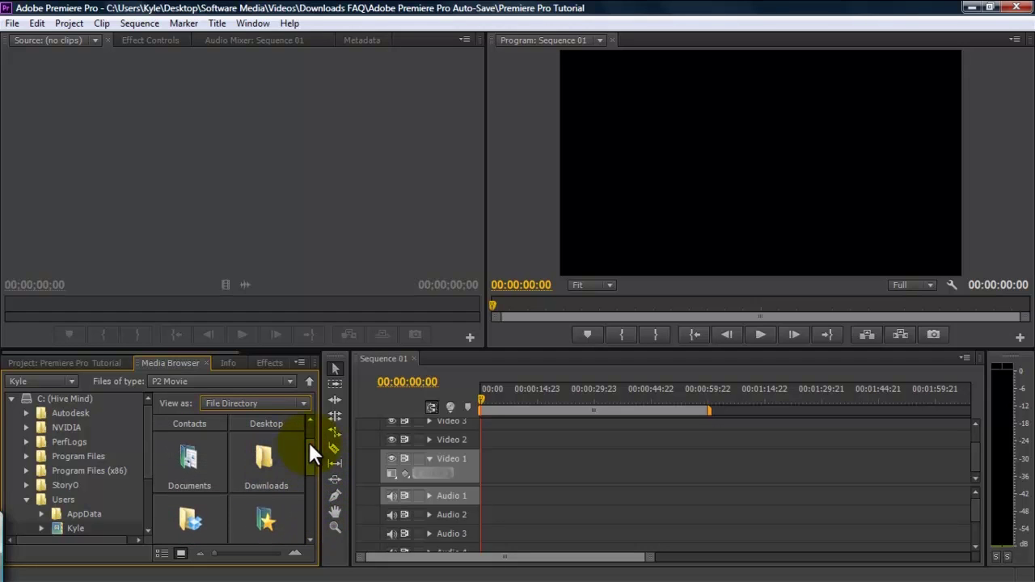
{"action": "scroll", "coordinate": [312, 437], "scroll_direction": "down", "scroll_amount": 2}
{"action": "left_click_drag", "start_coordinate": [312, 457], "coordinate": [287, 509]}
{"action": "double_click", "coordinate": [280, 438]}
{"action": "double_click", "coordinate": [190, 510]}
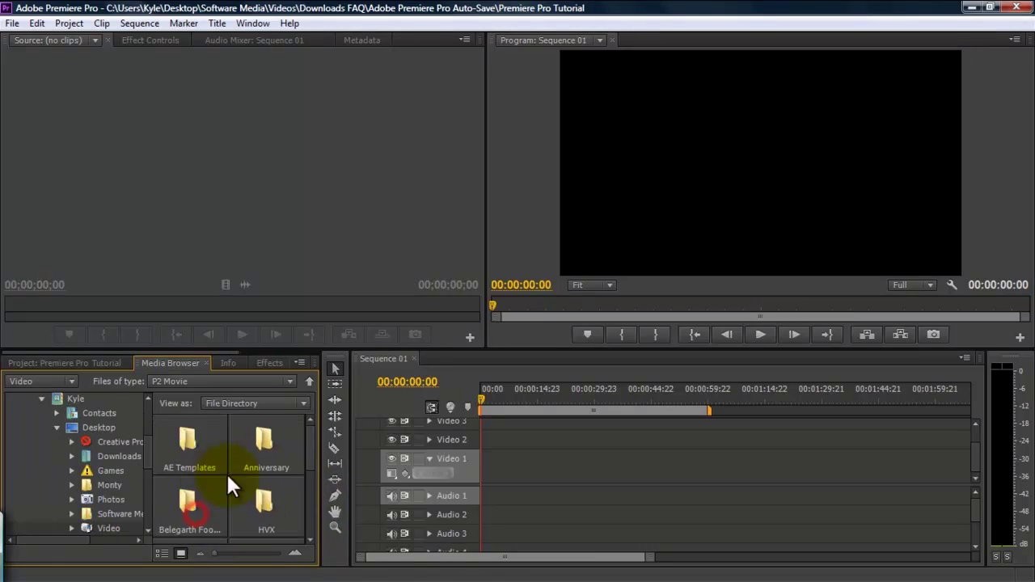
{"action": "mouse_move", "coordinate": [313, 448]}
{"action": "left_mouse_down"}
{"action": "mouse_move", "coordinate": [322, 485]}
{"action": "mouse_move", "coordinate": [312, 527]}
{"action": "mouse_move", "coordinate": [313, 462]}
{"action": "left_mouse_up"}
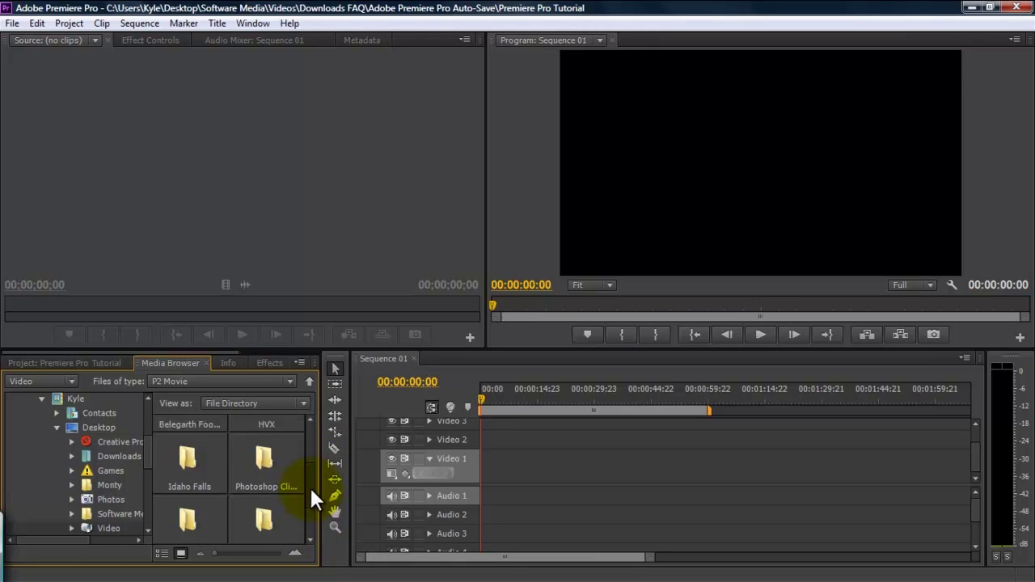
{"action": "double_click", "coordinate": [188, 475]}
{"action": "double_click", "coordinate": [198, 446]}
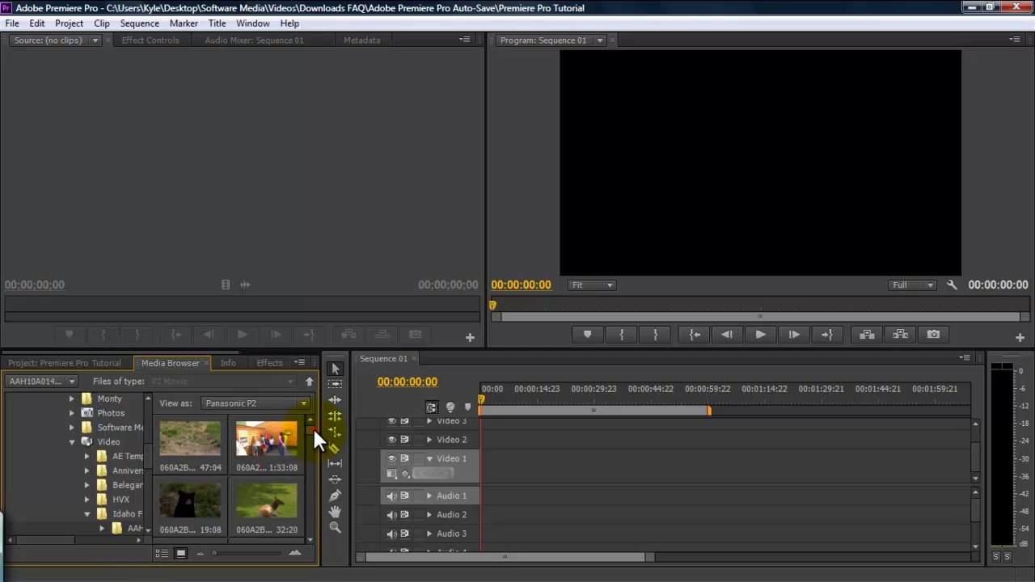
Select four P2 clips, including 0003OK, 0026JU and 002933, and import them into the project.
{"action": "scroll", "coordinate": [312, 426], "scroll_direction": "down", "scroll_amount": 3}
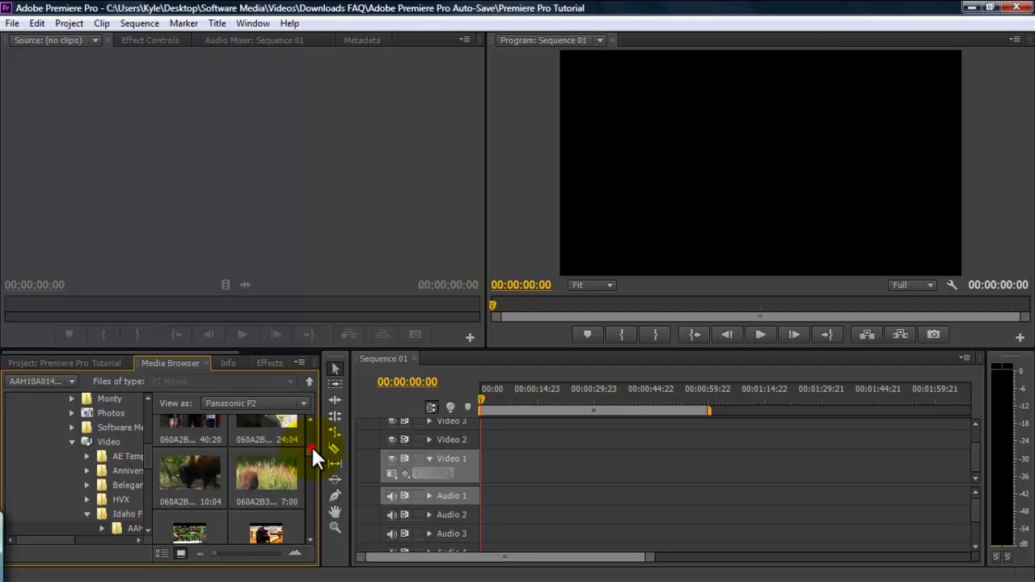
{"action": "left_click_drag", "start_coordinate": [313, 460], "coordinate": [312, 537]}
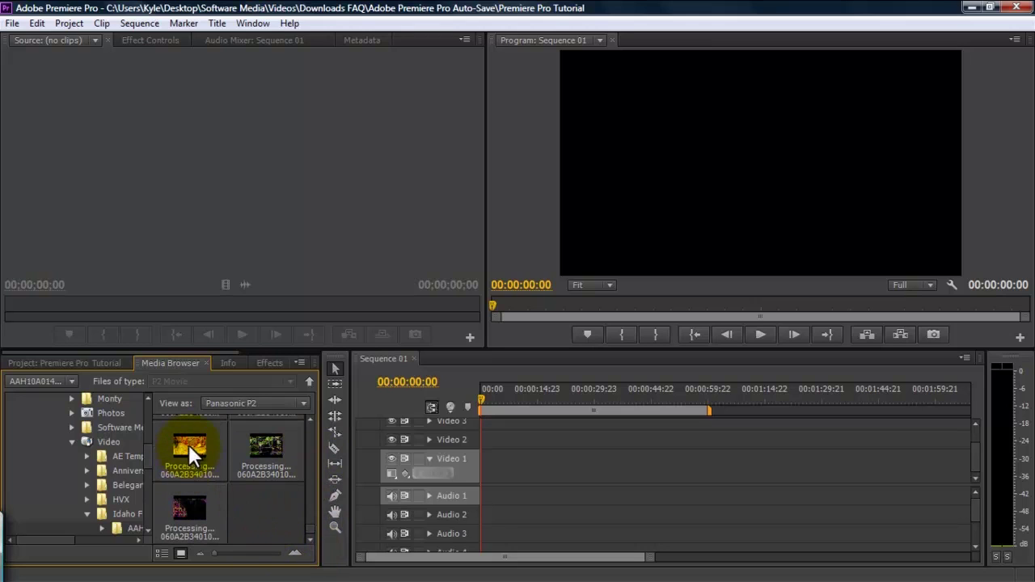
{"action": "left_click", "coordinate": [276, 445]}
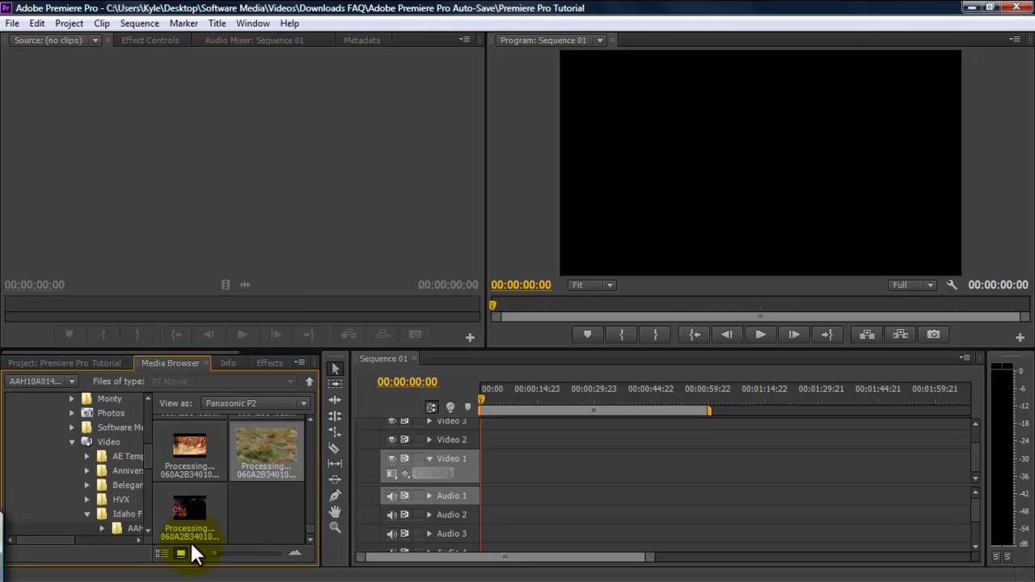
{"action": "left_click", "coordinate": [196, 508]}
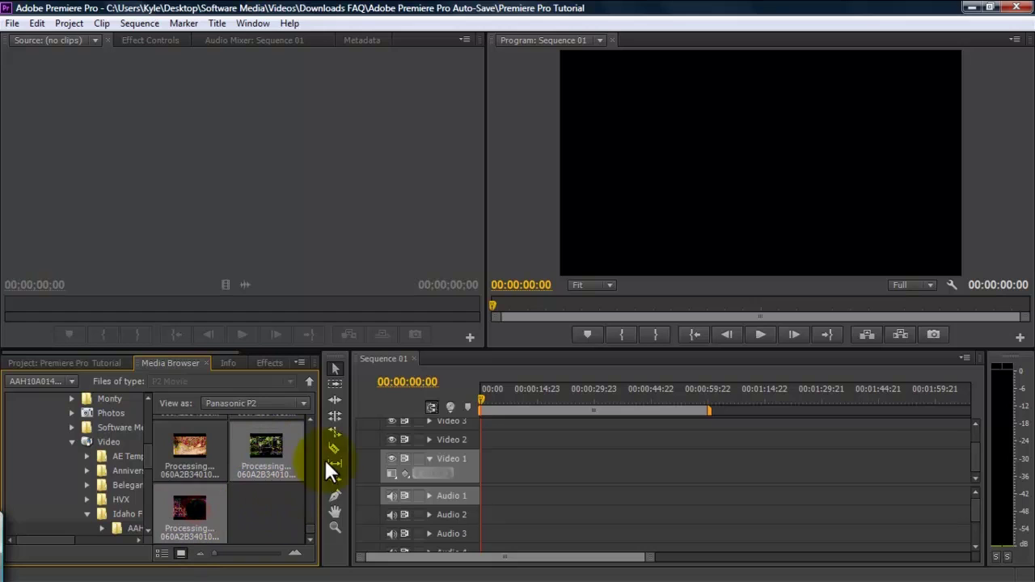
{"action": "left_click", "coordinate": [311, 419]}
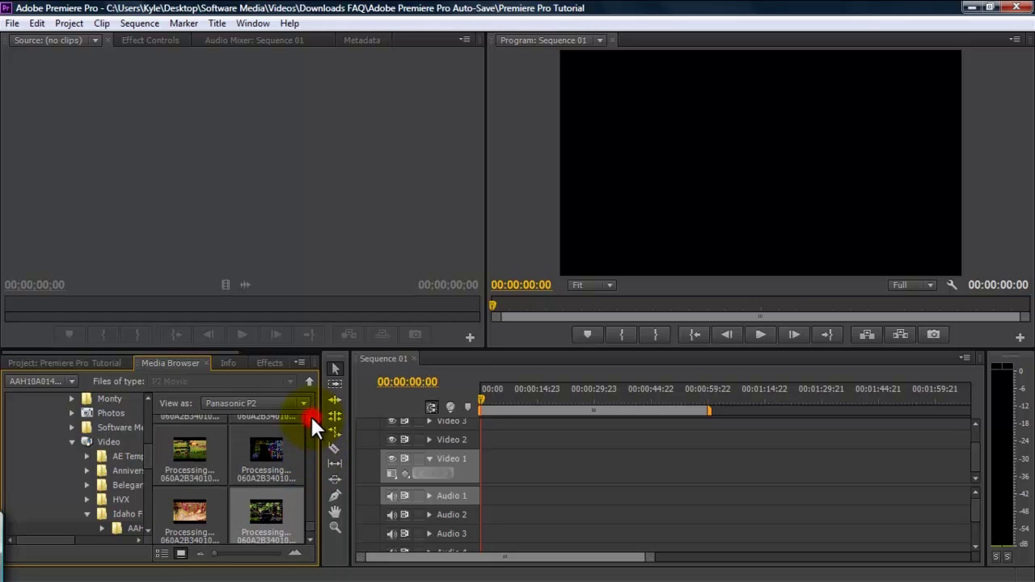
{"action": "left_click", "coordinate": [172, 450]}
{"action": "left_click", "coordinate": [275, 422]}
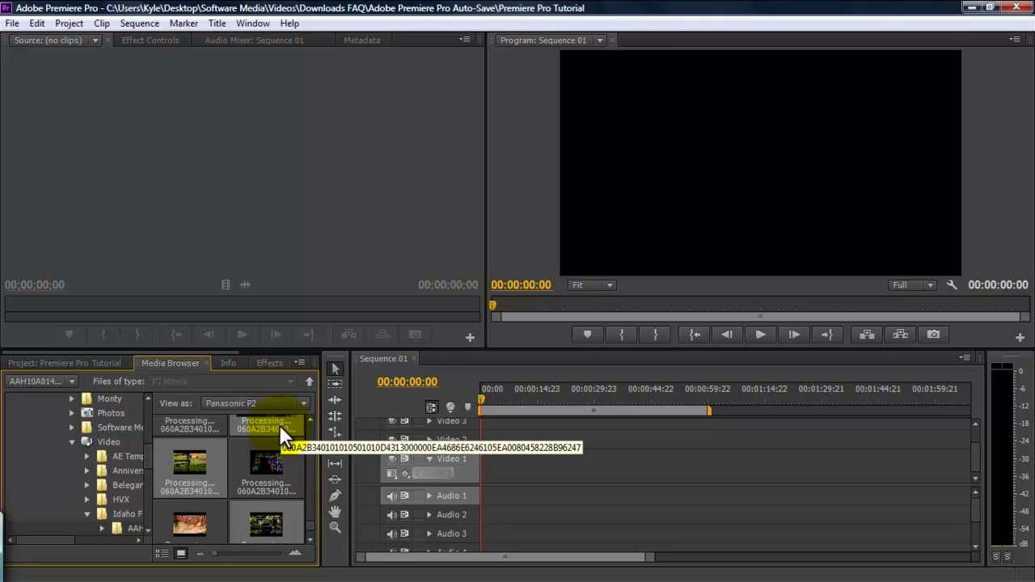
{"action": "right_click", "coordinate": [276, 429]}
{"action": "left_click", "coordinate": [304, 439]}
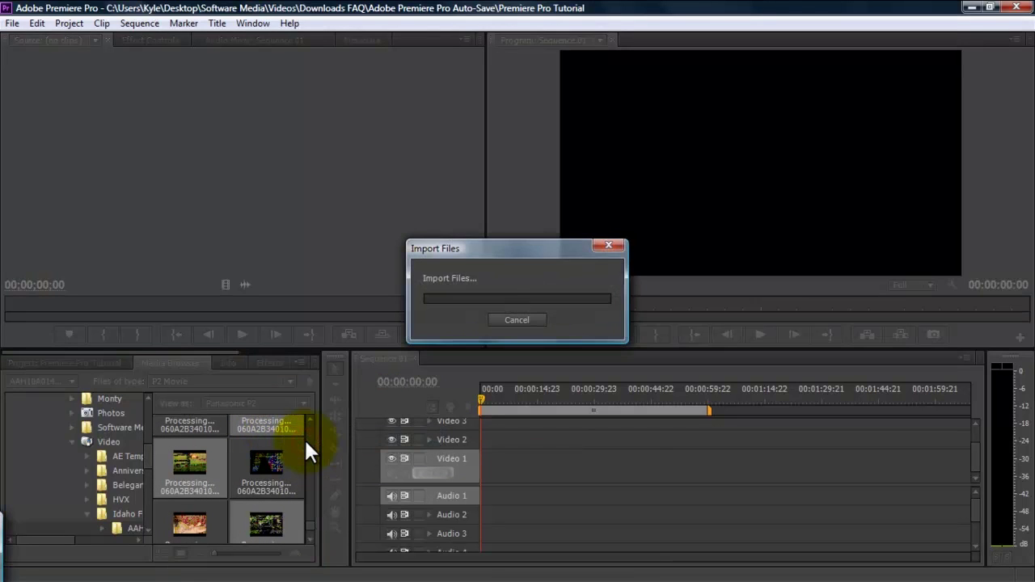
{"action": "left_click", "coordinate": [71, 360]}
{"action": "left_click_drag", "start_coordinate": [305, 503], "coordinate": [309, 431]}
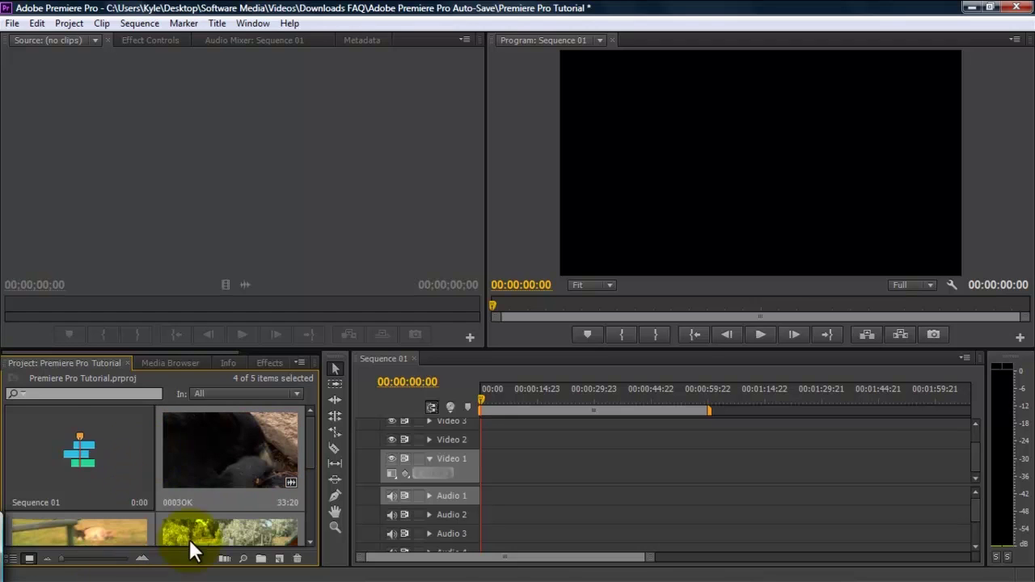
{"action": "scroll", "coordinate": [178, 509], "scroll_direction": "down", "scroll_amount": 3}
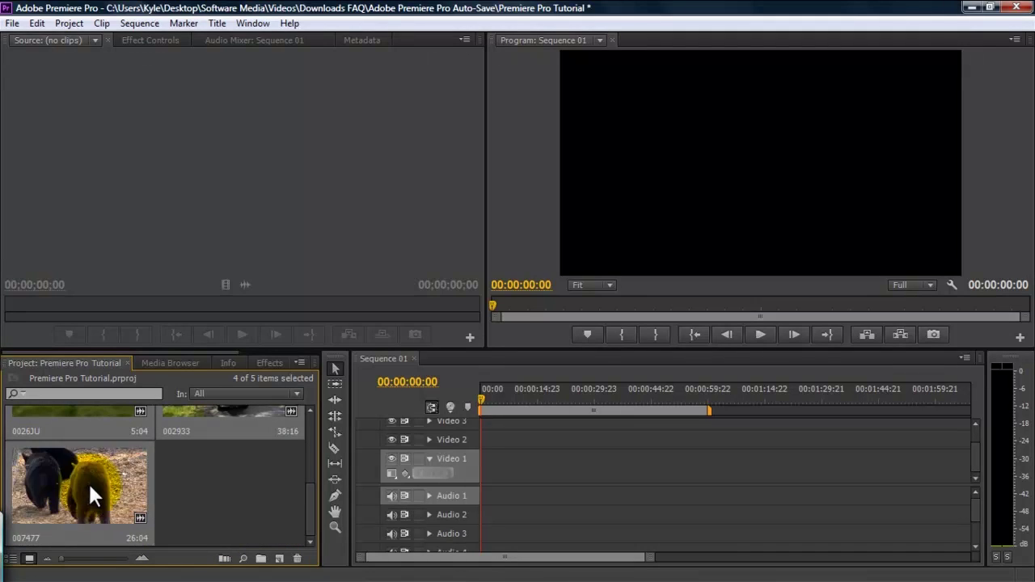
{"action": "left_click", "coordinate": [247, 498]}
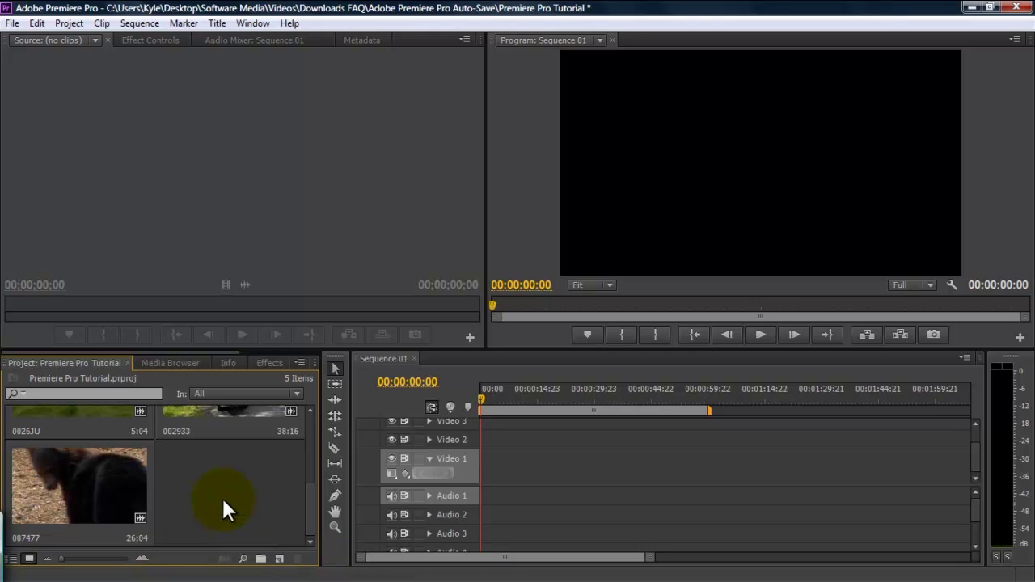
{"action": "left_click_drag", "start_coordinate": [310, 498], "coordinate": [340, 425]}
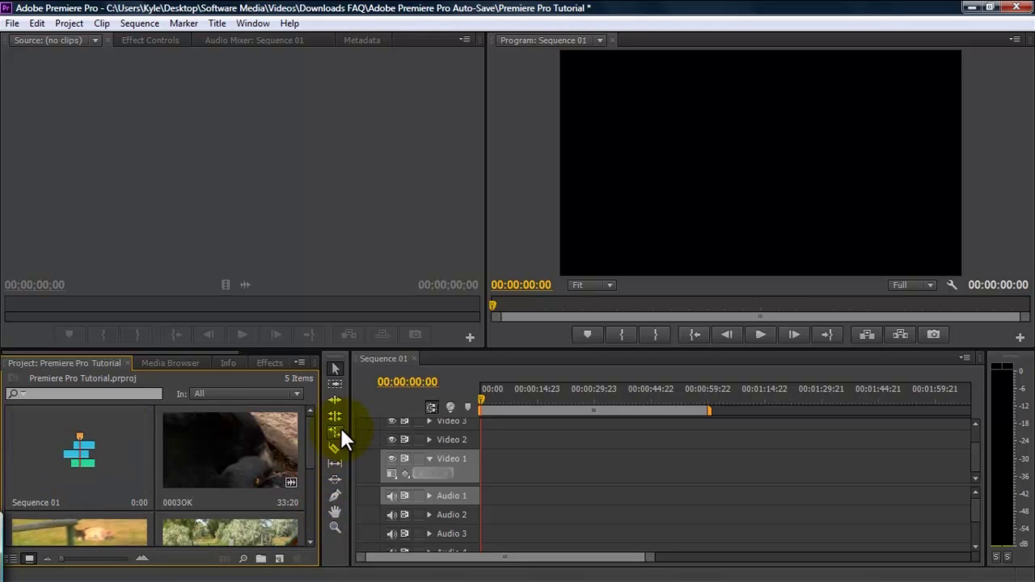
{"action": "left_click", "coordinate": [212, 437]}
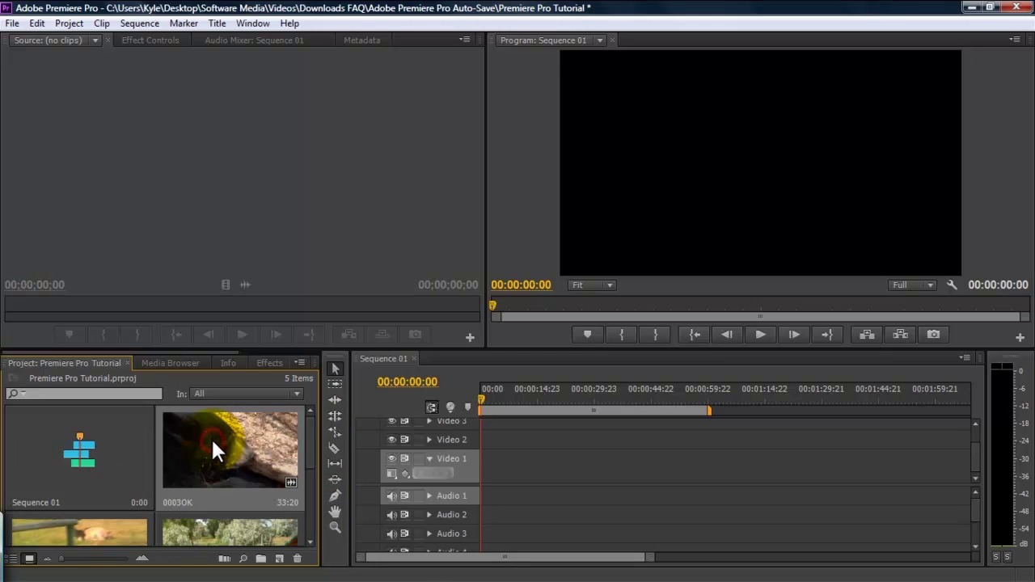
{"action": "left_click_drag", "start_coordinate": [212, 441], "coordinate": [524, 474]}
{"action": "left_click_drag", "start_coordinate": [538, 404], "coordinate": [514, 422]}
{"action": "left_click_drag", "start_coordinate": [555, 474], "coordinate": [482, 470]}
{"action": "left_click", "coordinate": [527, 402]}
{"action": "left_click_drag", "start_coordinate": [527, 402], "coordinate": [561, 413]}
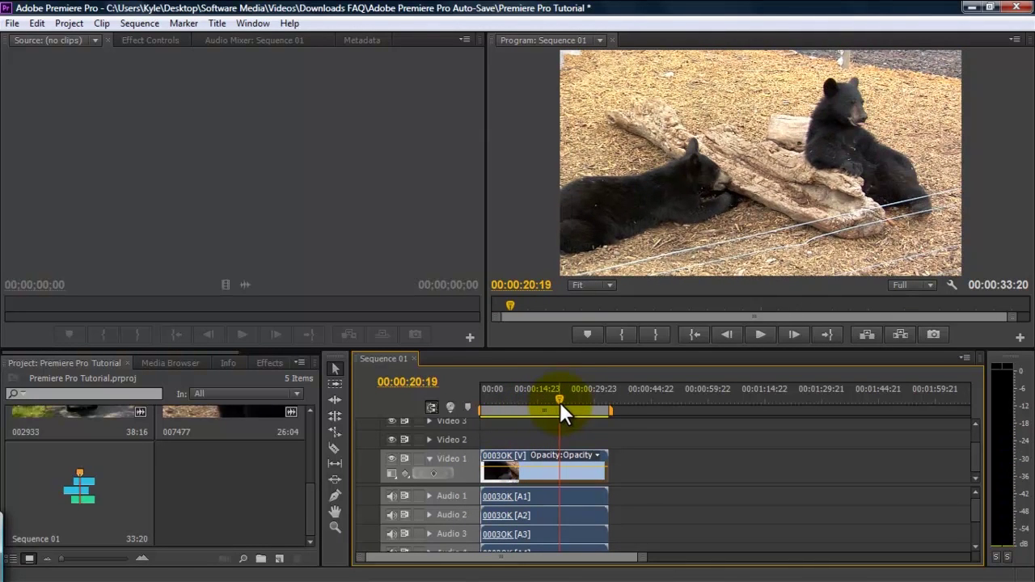
{"action": "left_click", "coordinate": [529, 461]}
{"action": "key", "text": "Delete"}
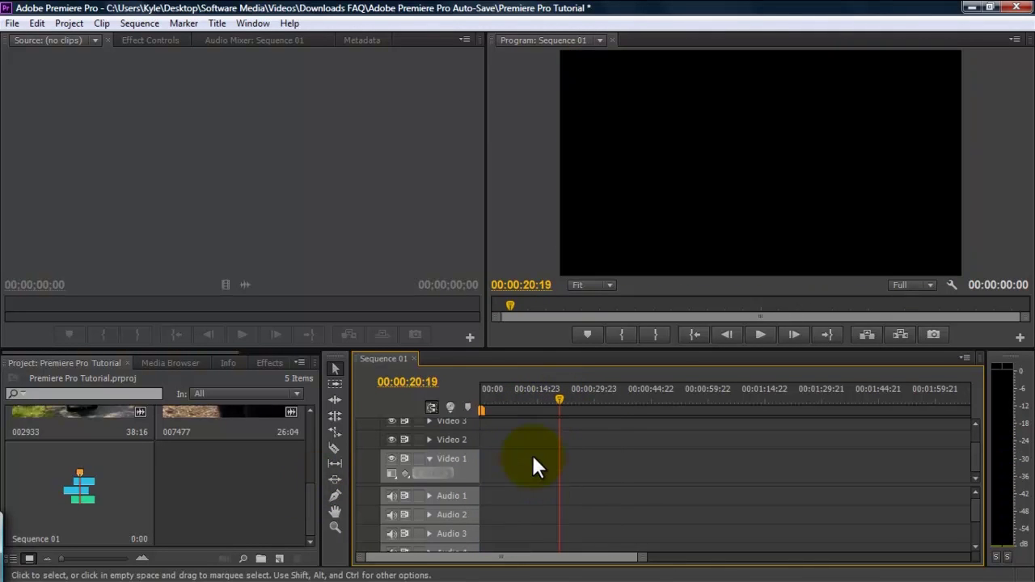
Load clip 007477 in the Source monitor and mark In and Out points for a 12:23 range.
{"action": "left_click_drag", "start_coordinate": [310, 508], "coordinate": [310, 429]}
{"action": "double_click", "coordinate": [250, 519]}
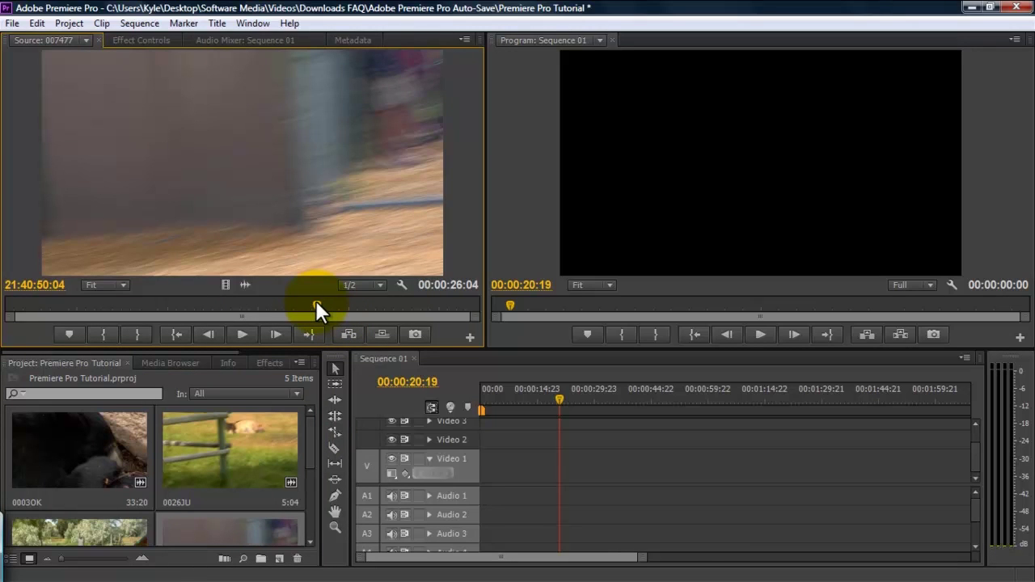
{"action": "mouse_move", "coordinate": [316, 306]}
{"action": "left_mouse_down"}
{"action": "mouse_move", "coordinate": [148, 342]}
{"action": "mouse_move", "coordinate": [5, 354]}
{"action": "mouse_move", "coordinate": [35, 353]}
{"action": "left_mouse_up"}
{"action": "key", "text": "i"}
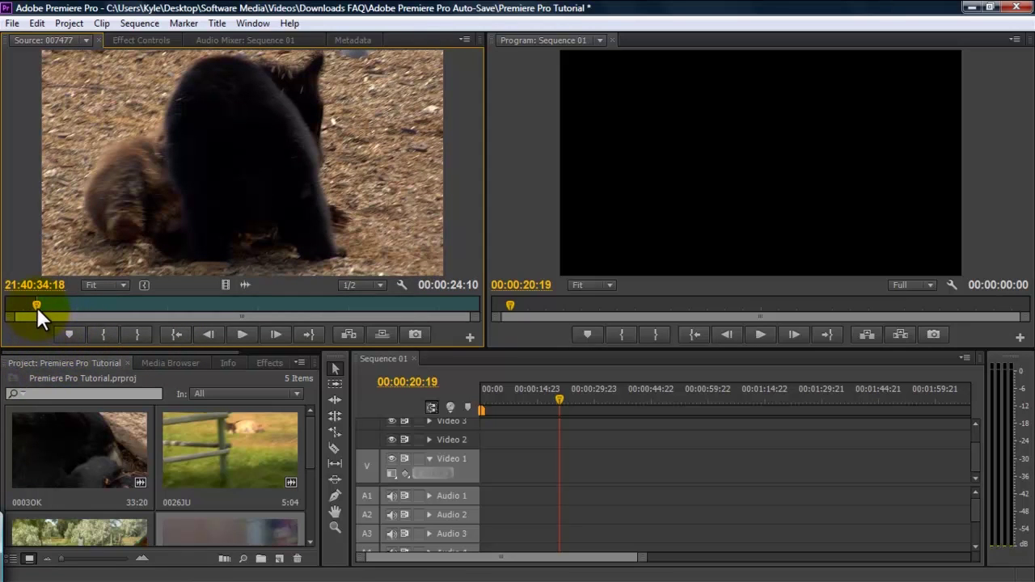
{"action": "left_click_drag", "start_coordinate": [37, 305], "coordinate": [271, 334]}
{"action": "key", "text": "o"}
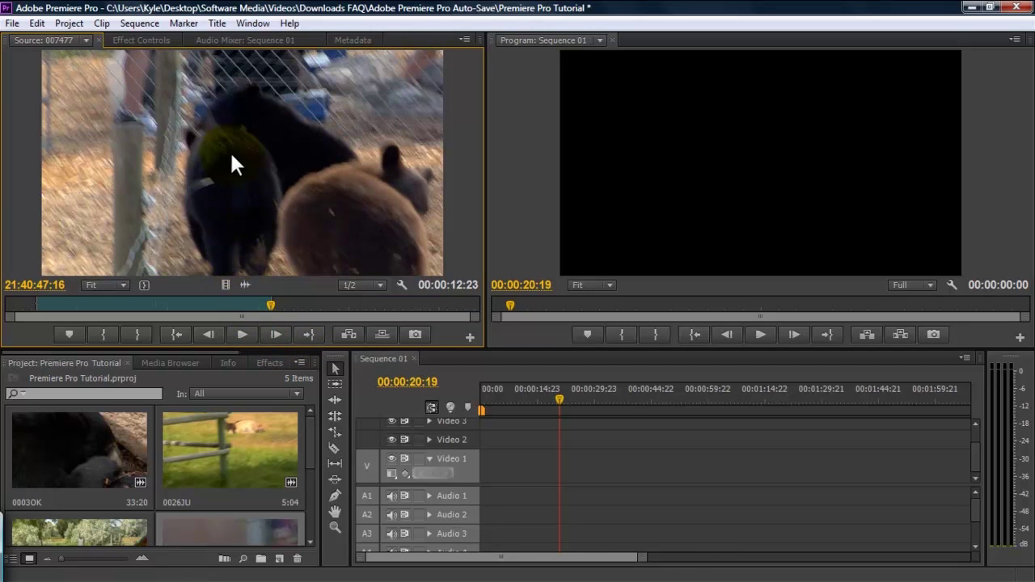
Place only the trimmed 007477 video at 0:00 on Video 1.
{"action": "left_click_drag", "start_coordinate": [232, 156], "coordinate": [123, 298]}
{"action": "left_click_drag", "start_coordinate": [225, 285], "coordinate": [477, 489]}
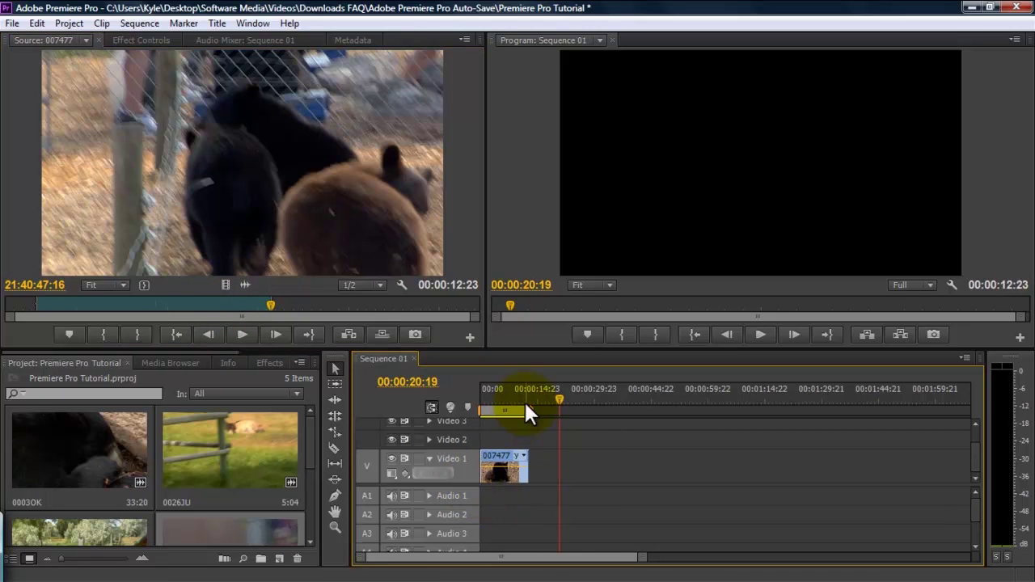
{"action": "left_click_drag", "start_coordinate": [524, 404], "coordinate": [502, 404]}
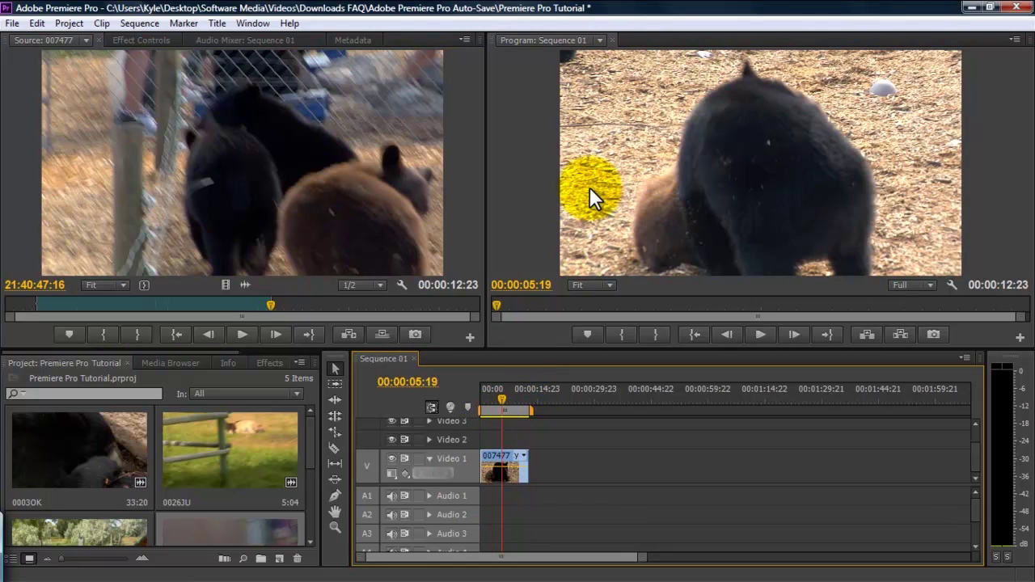
Return the playhead to the sequence start and load clip 0003OK into the Source monitor.
{"action": "key", "text": "Home"}
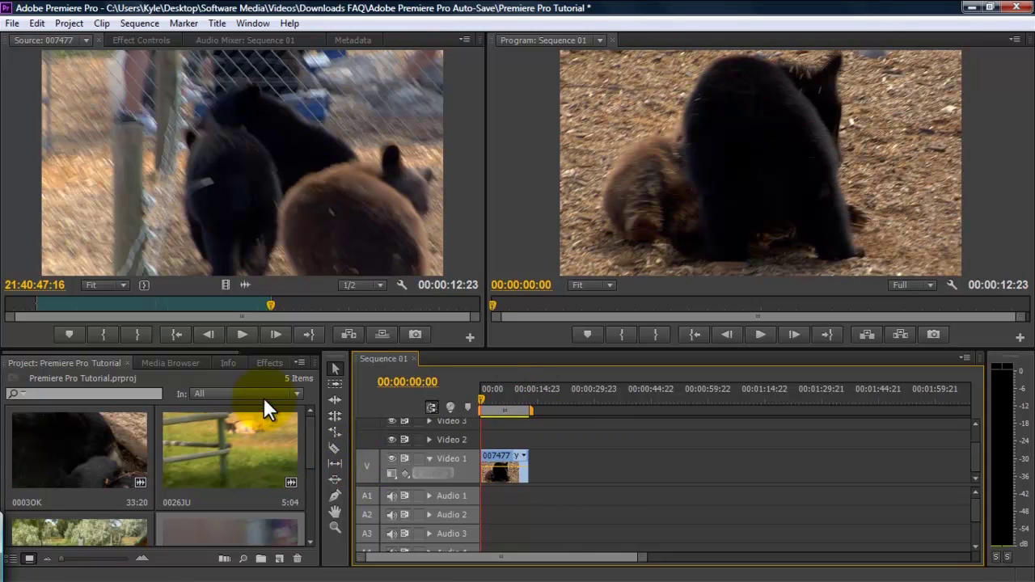
{"action": "mouse_move", "coordinate": [312, 426]}
{"action": "left_mouse_down"}
{"action": "mouse_move", "coordinate": [310, 437]}
{"action": "mouse_move", "coordinate": [315, 418]}
{"action": "left_mouse_up"}
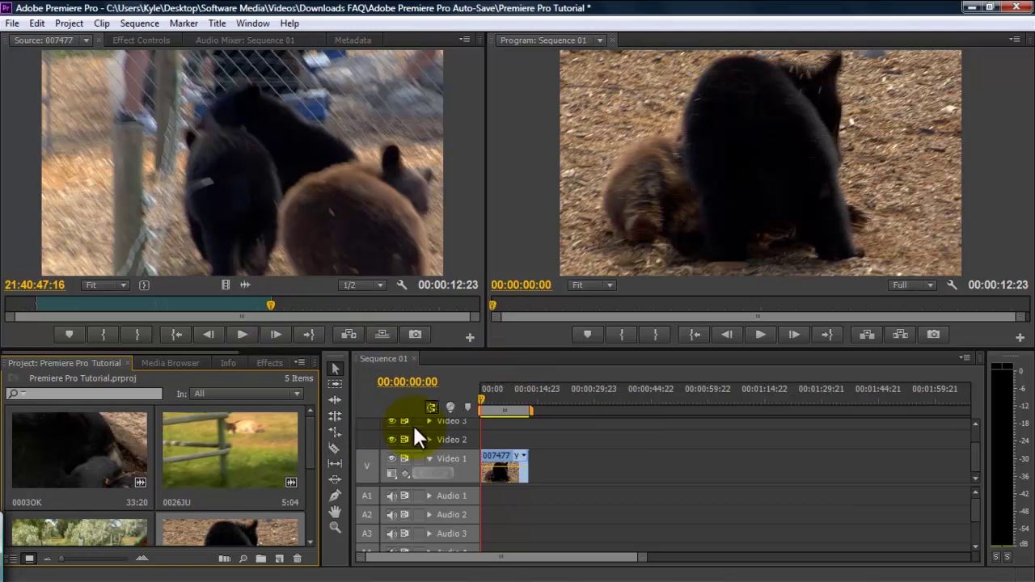
{"action": "scroll", "coordinate": [314, 446], "scroll_direction": "down", "scroll_amount": 1}
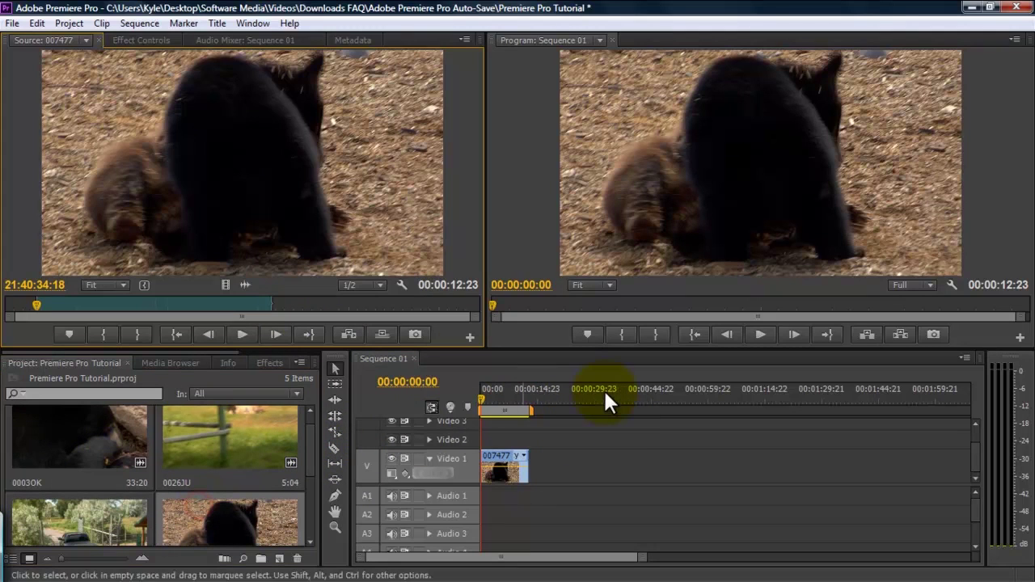
{"action": "double_click", "coordinate": [84, 425]}
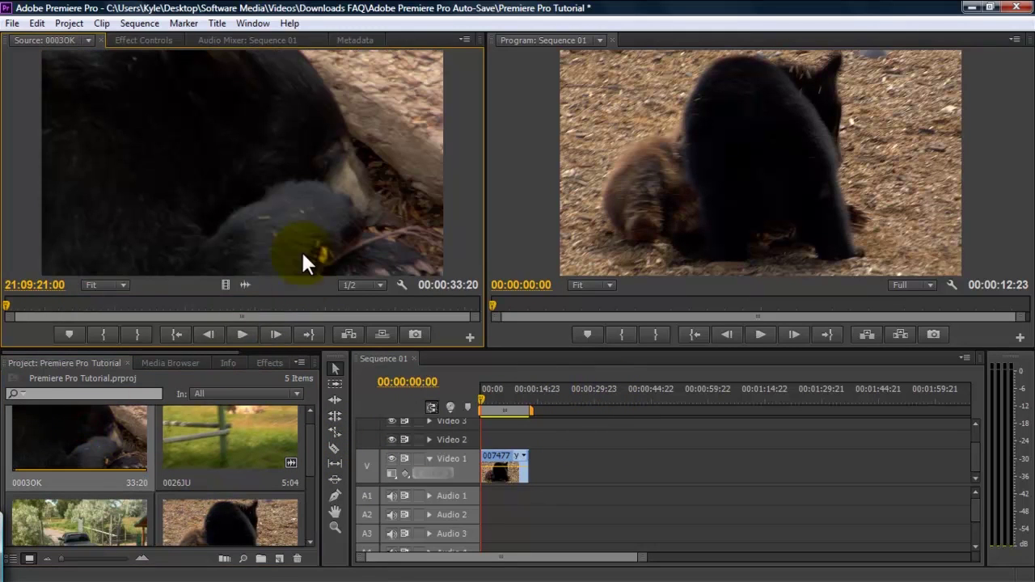
{"action": "double_click", "coordinate": [188, 517]}
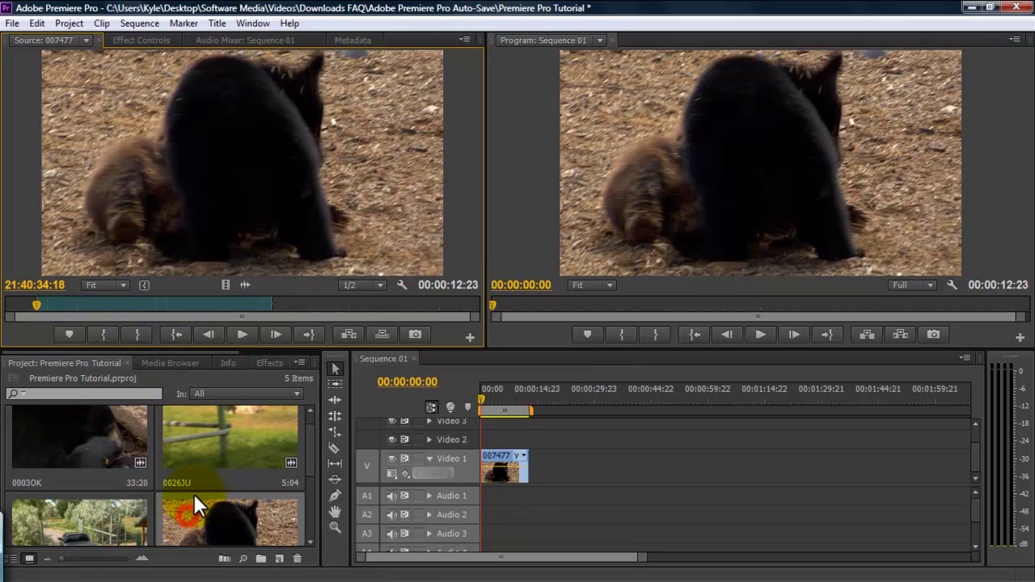
{"action": "double_click", "coordinate": [76, 443]}
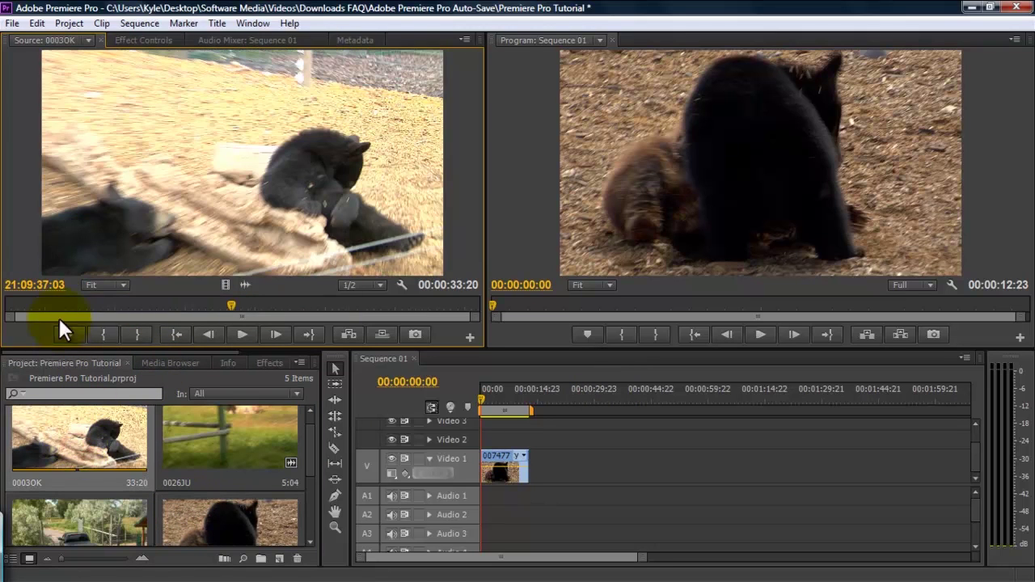
Mark In and Out points on 0003OK for an 8:05 trim following 007477.
{"action": "mouse_move", "coordinate": [83, 308]}
{"action": "left_mouse_down"}
{"action": "mouse_move", "coordinate": [134, 314]}
{"action": "mouse_move", "coordinate": [83, 324]}
{"action": "left_mouse_up"}
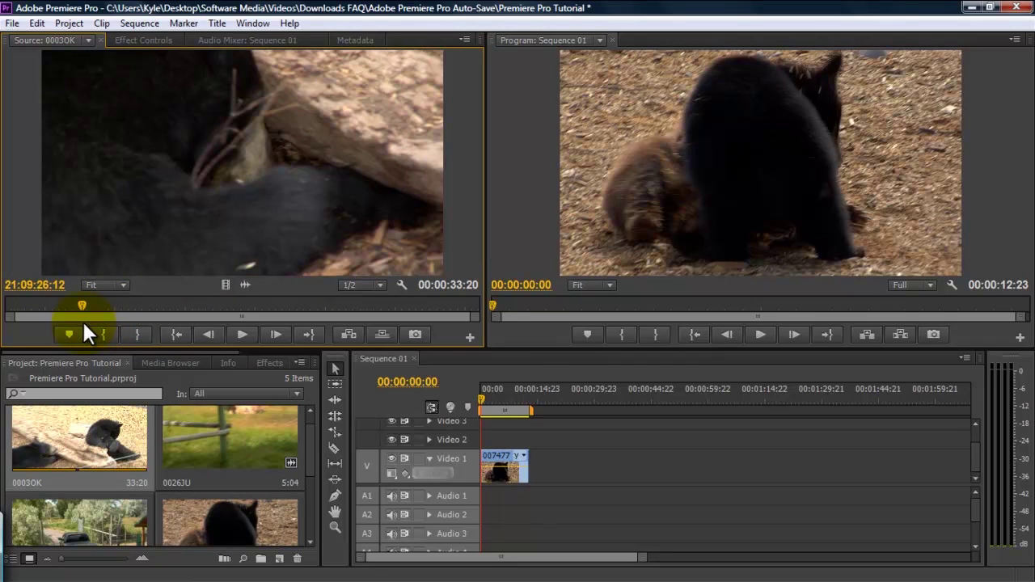
{"action": "key", "text": "i"}
{"action": "left_click_drag", "start_coordinate": [117, 321], "coordinate": [536, 477]}
{"action": "key", "text": "o"}
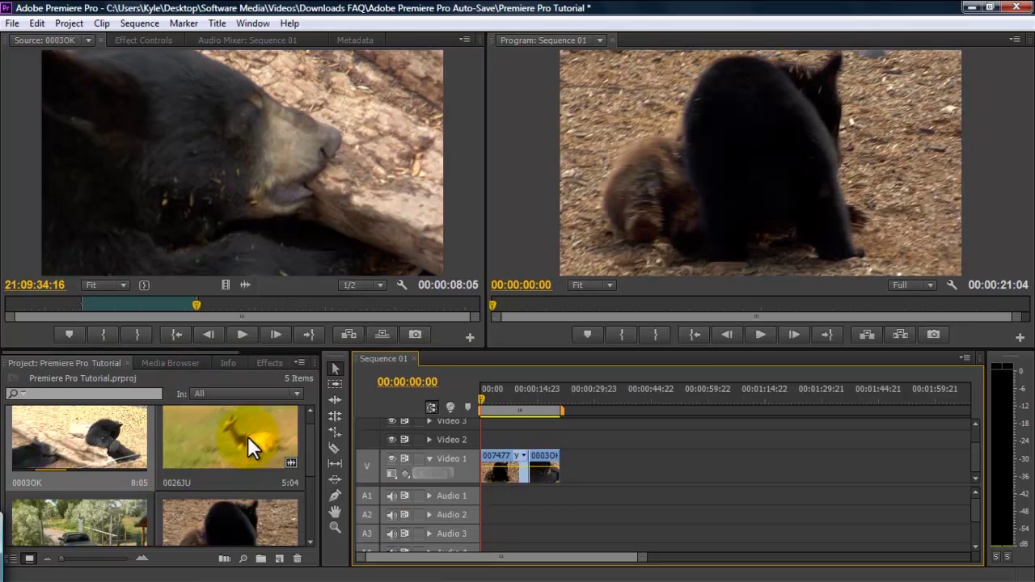
{"action": "left_click", "coordinate": [267, 363]}
Apply the Cross Dissolve transition at the cut between 007477 and 0003OK.
{"action": "left_click", "coordinate": [13, 461]}
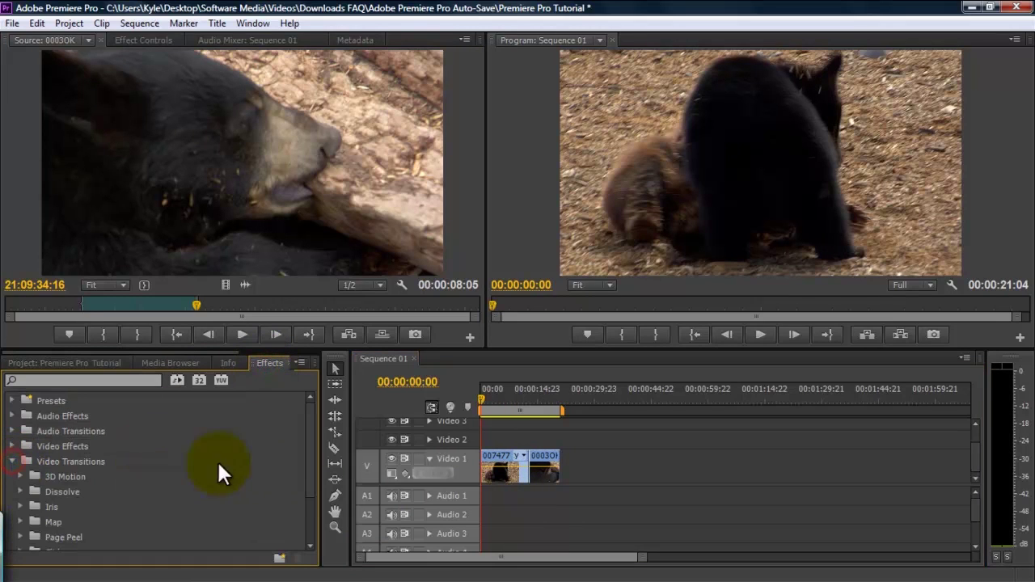
{"action": "left_click_drag", "start_coordinate": [312, 478], "coordinate": [324, 504]}
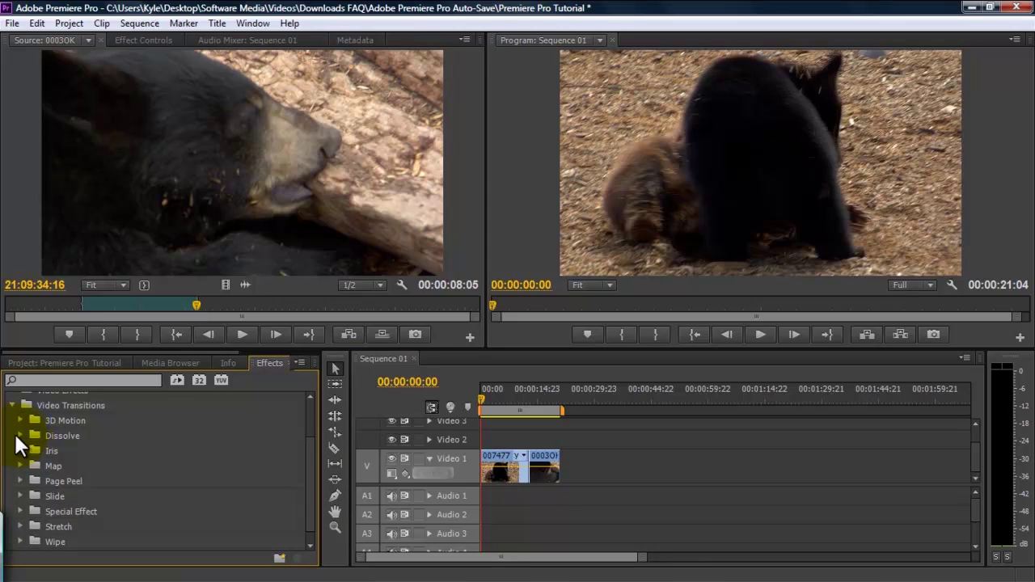
{"action": "left_click", "coordinate": [20, 435]}
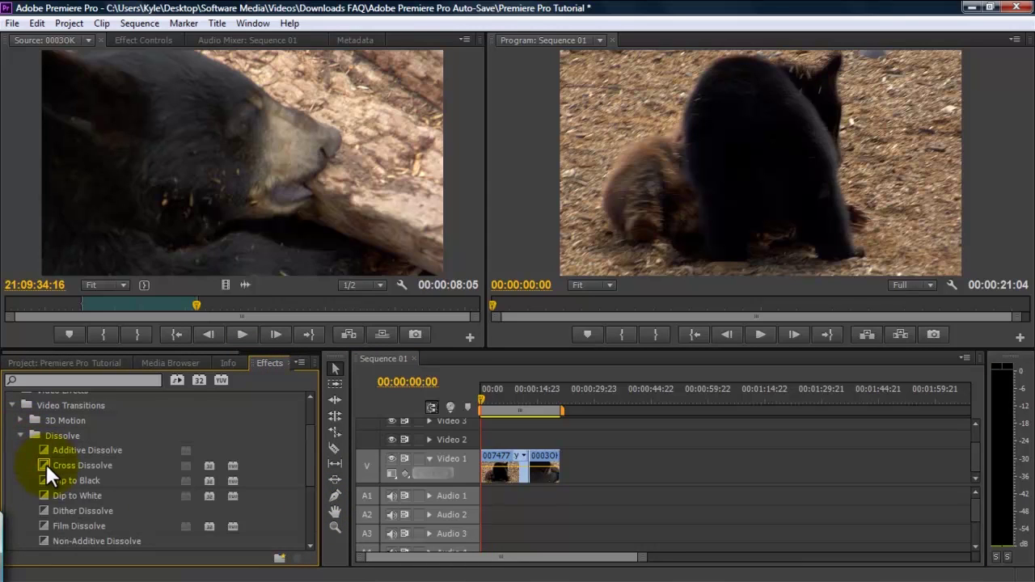
{"action": "left_click_drag", "start_coordinate": [46, 464], "coordinate": [533, 475]}
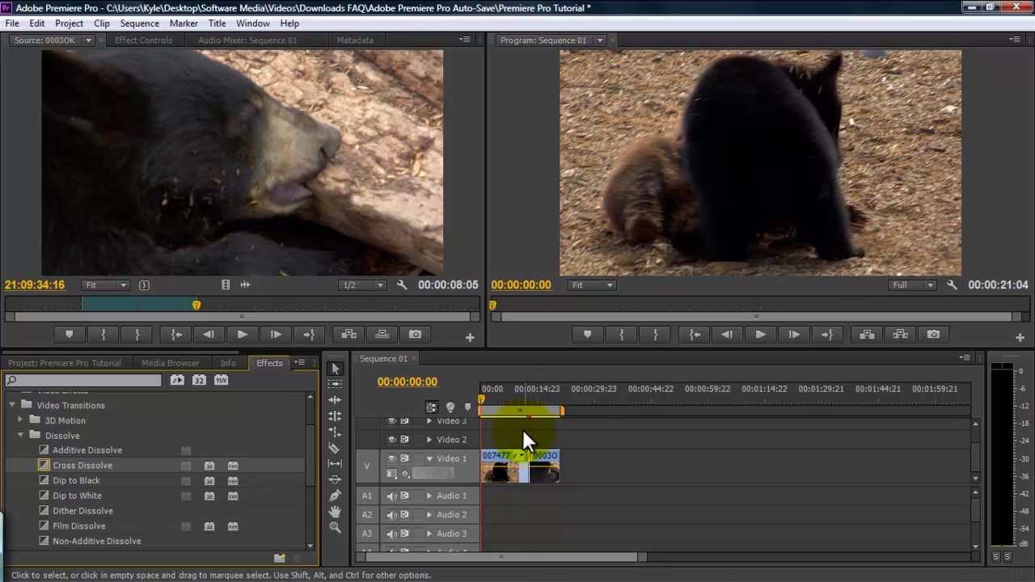
Play back from just before the cut to preview the dissolve, then deselect the clips.
{"action": "left_click", "coordinate": [523, 397]}
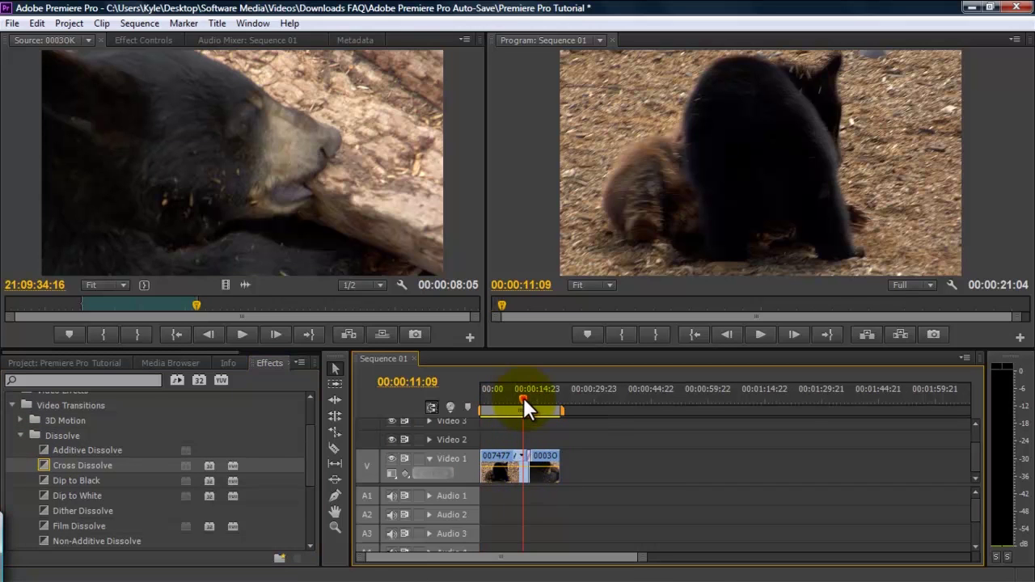
{"action": "key", "text": "space"}
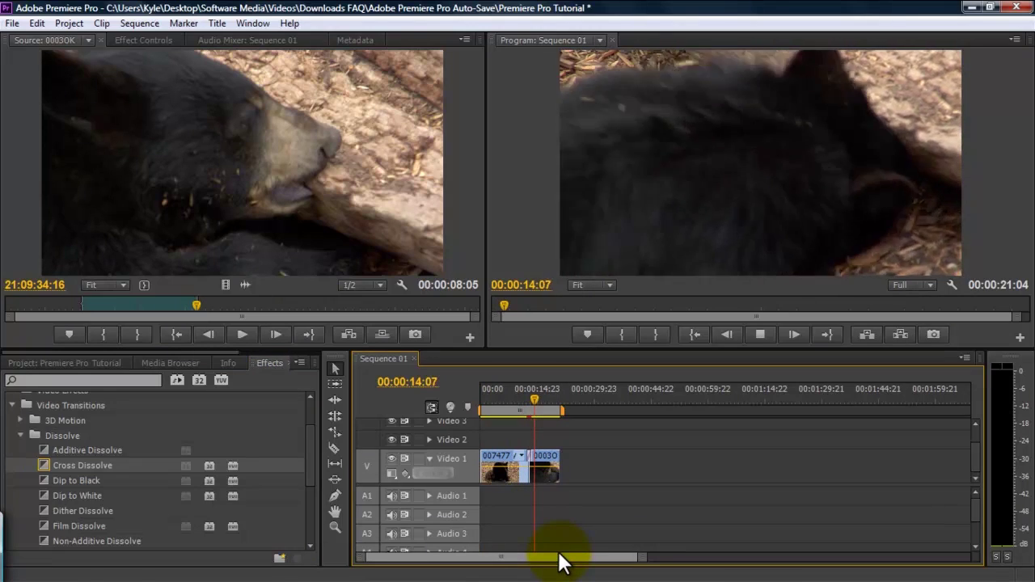
{"action": "key", "text": "space"}
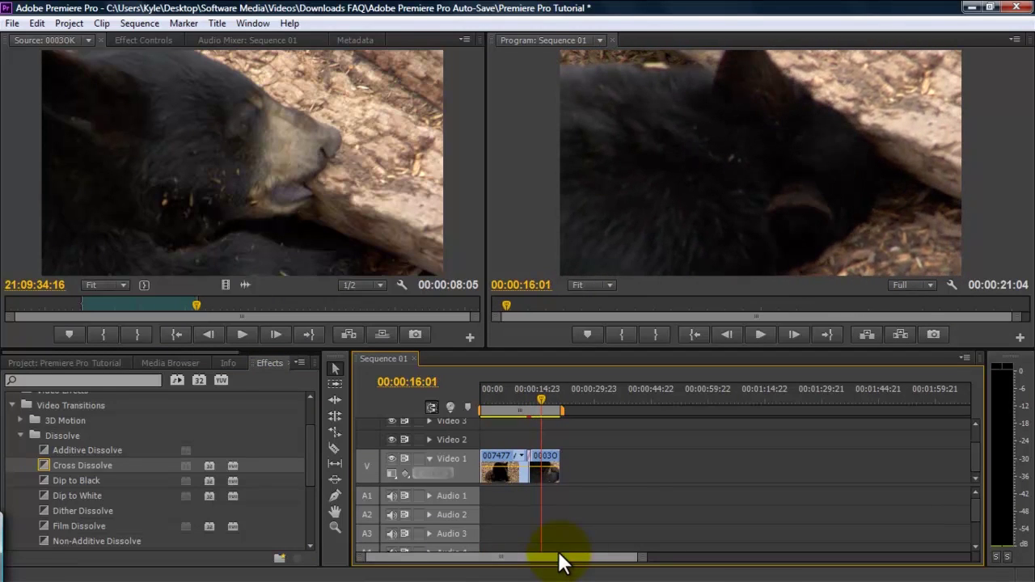
{"action": "left_click", "coordinate": [631, 500]}
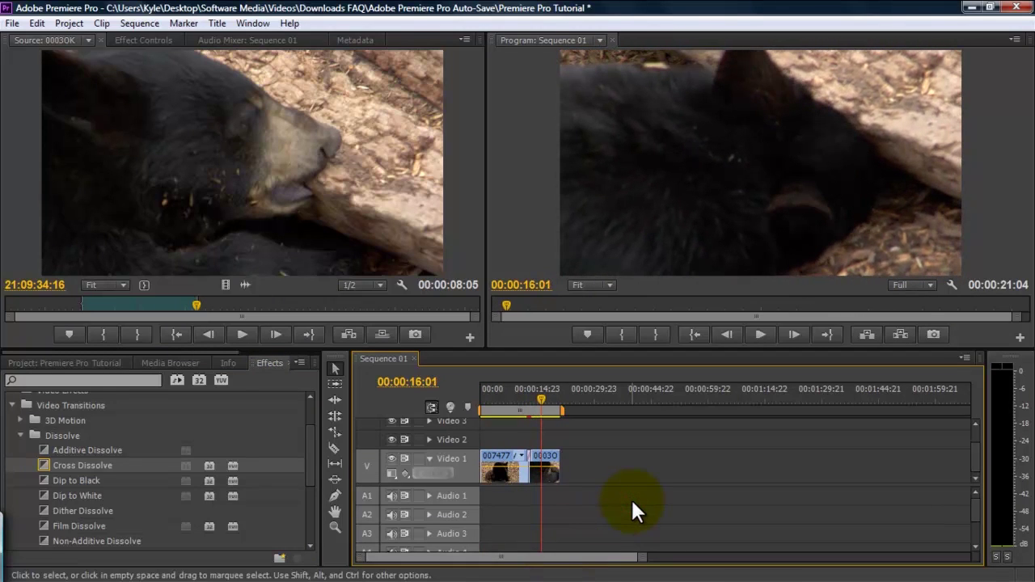